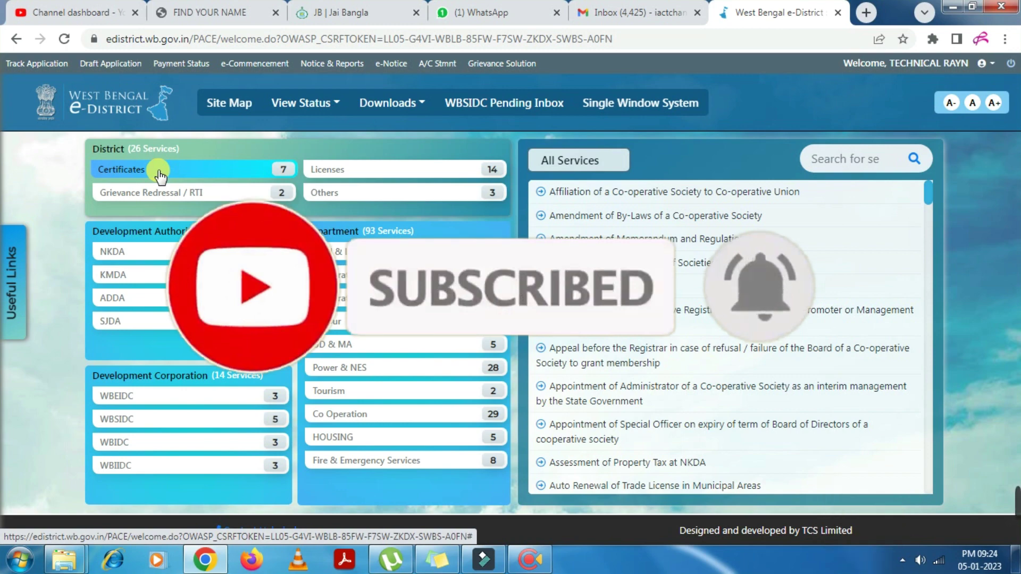
# Filter to certificate services, accept the Aadhaar consent and apply for the Domicile Certificate
pyautogui.click(159, 173)
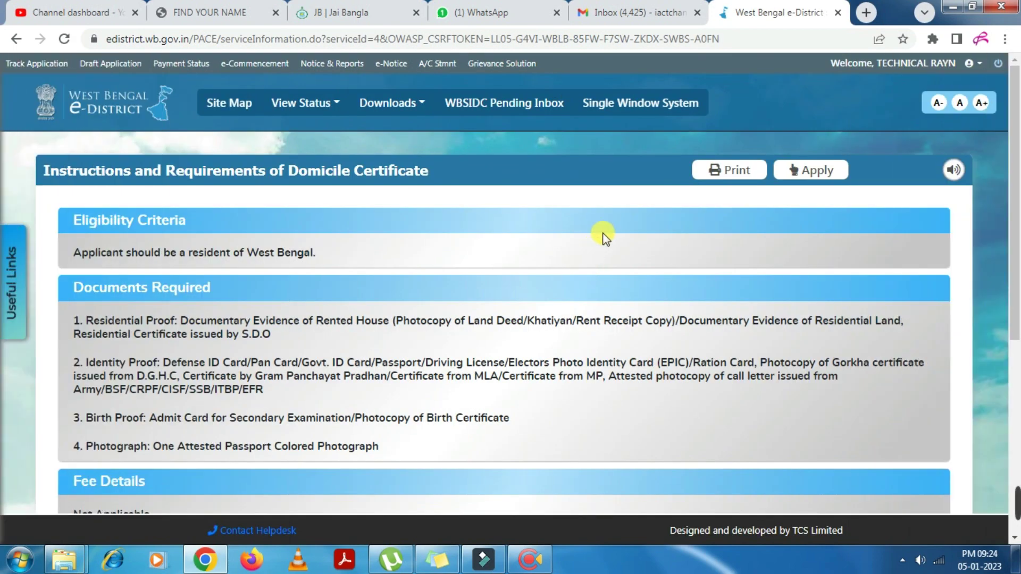
pyautogui.scroll(-4, 405, 317)
pyautogui.scroll(-3, 404, 318)
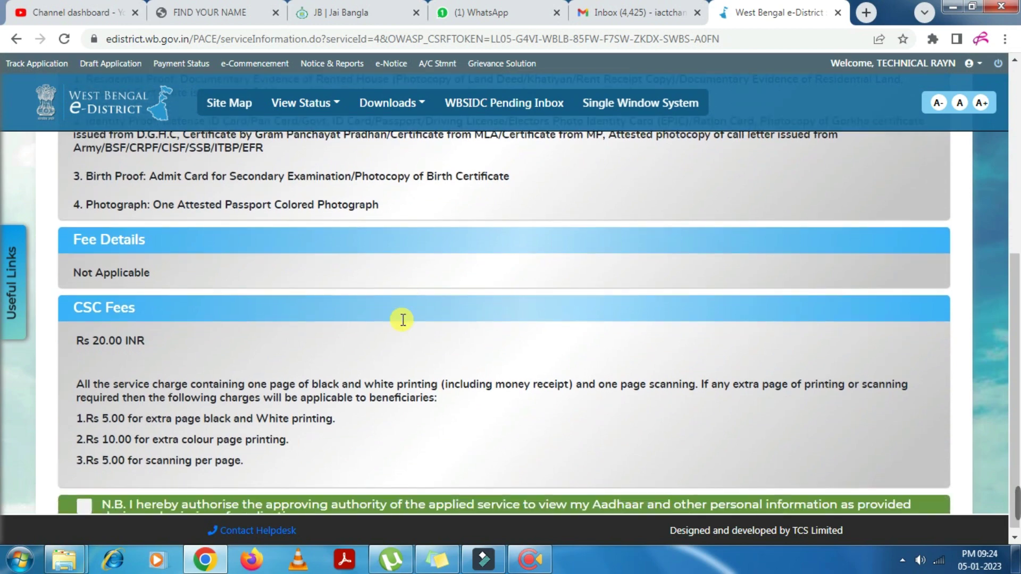
pyautogui.click(89, 410)
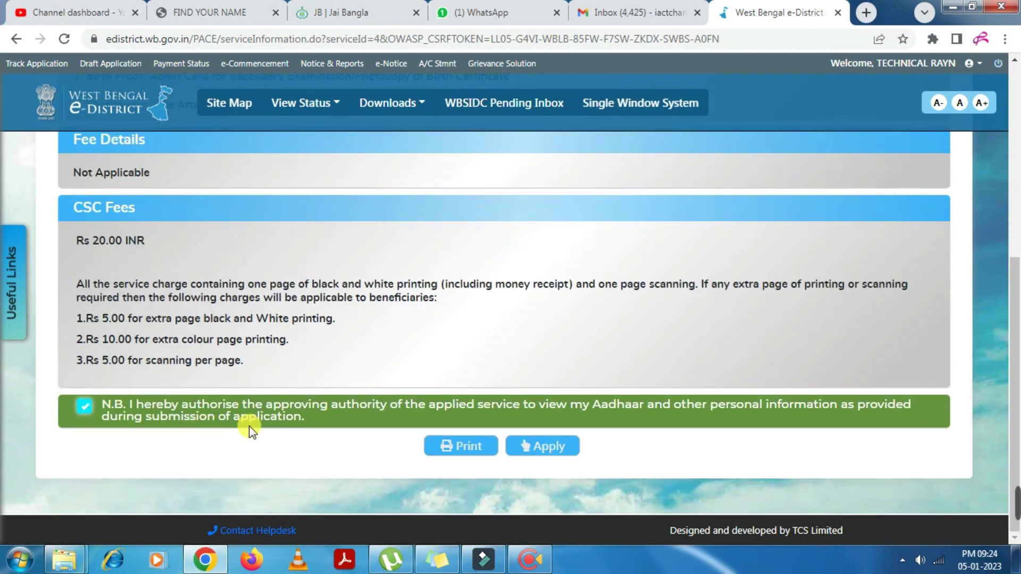
pyautogui.click(545, 446)
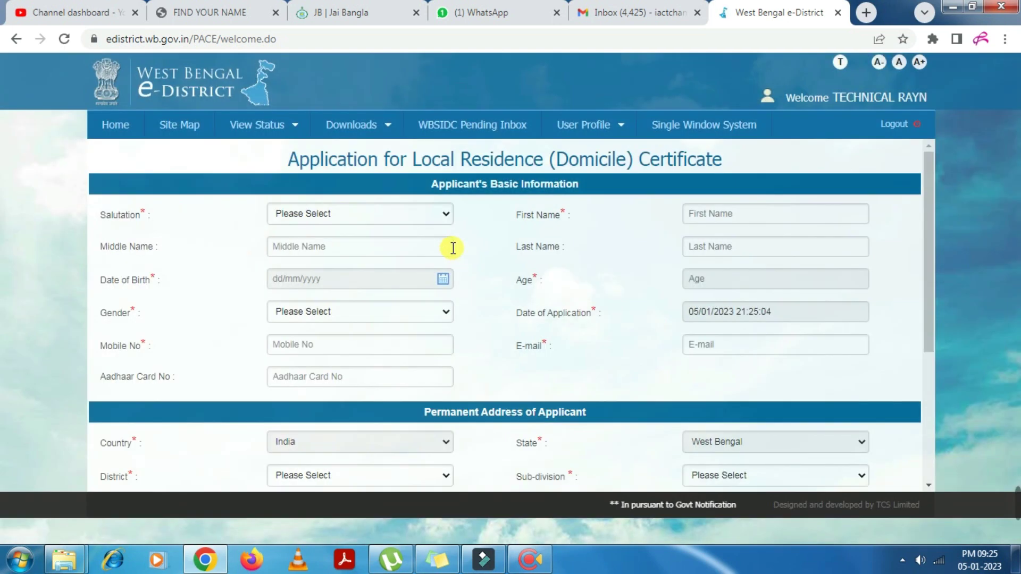
# Choose salutation Mr. and enter the applicant's first and last name
pyautogui.click(308, 213)
pyautogui.click(281, 242)
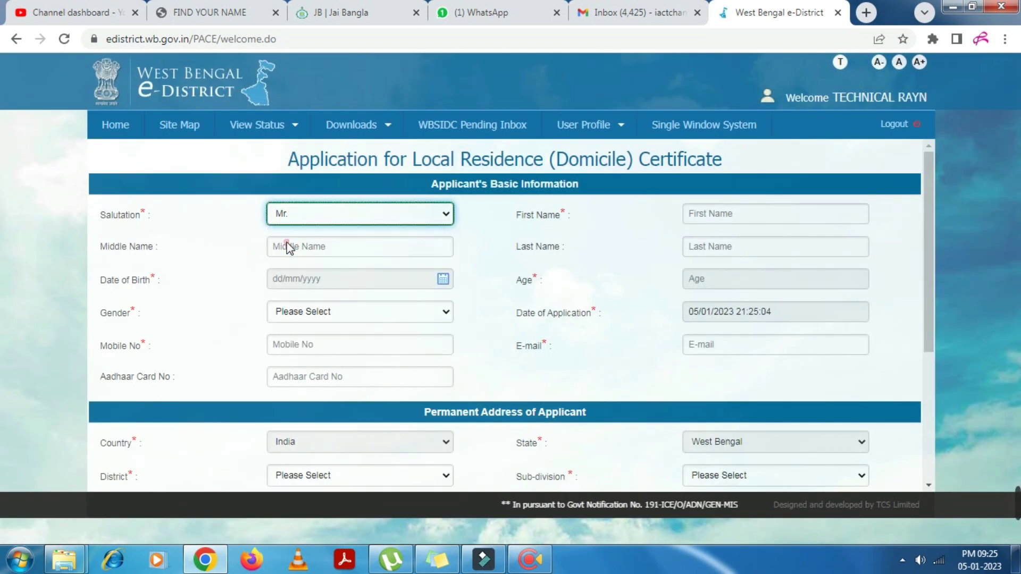
pyautogui.click(686, 218)
pyautogui.click(569, 233)
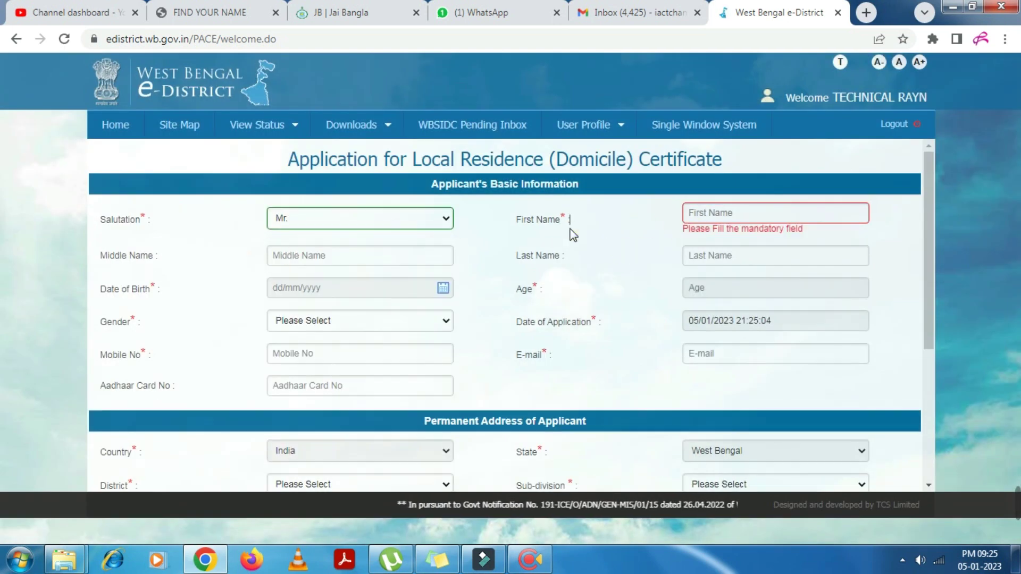
pyautogui.moveTo(515, 218); pyautogui.dragTo(579, 226)
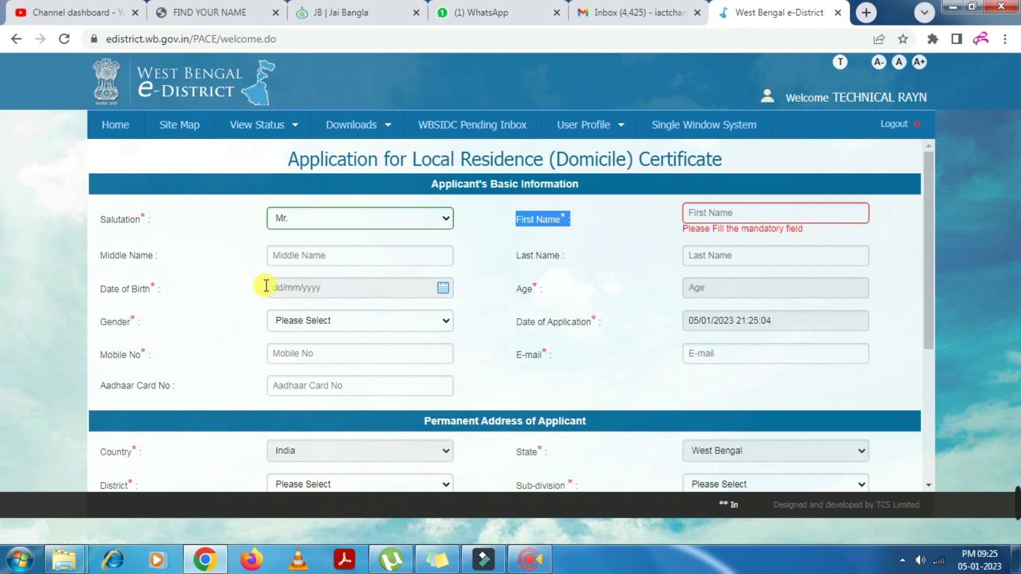
pyautogui.moveTo(521, 256); pyautogui.dragTo(596, 258)
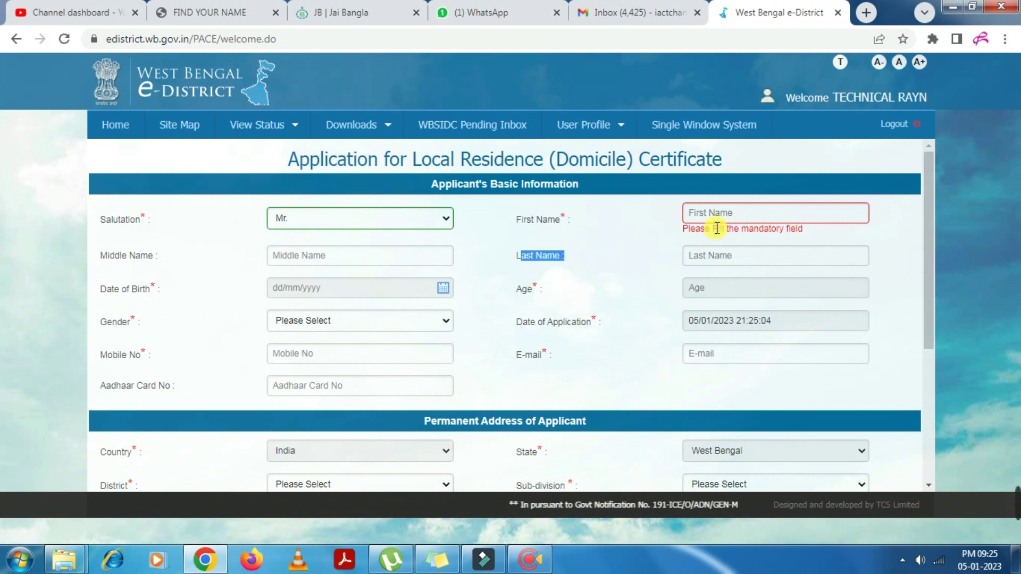
pyautogui.click(463, 292)
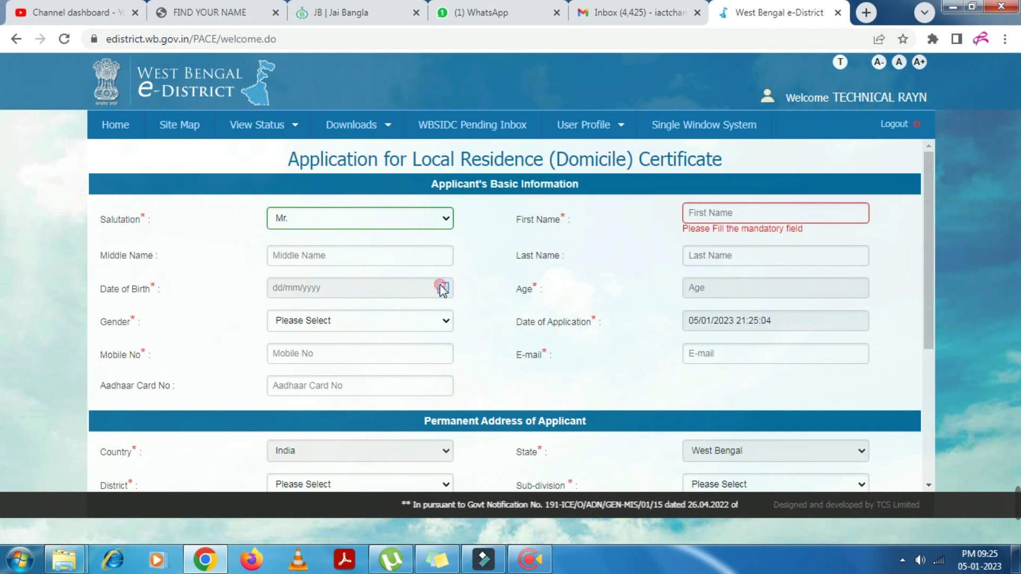
# Set the applicant's date of birth and gender Male, and fill the mobile number and e-mail
pyautogui.click(442, 288)
pyautogui.click(572, 299)
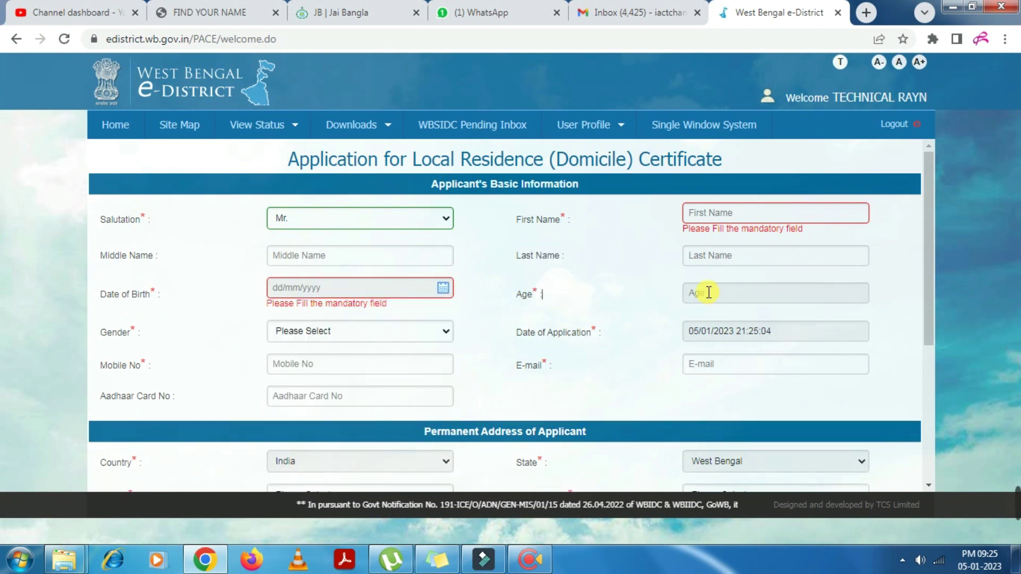
pyautogui.click(700, 290)
pyautogui.click(343, 330)
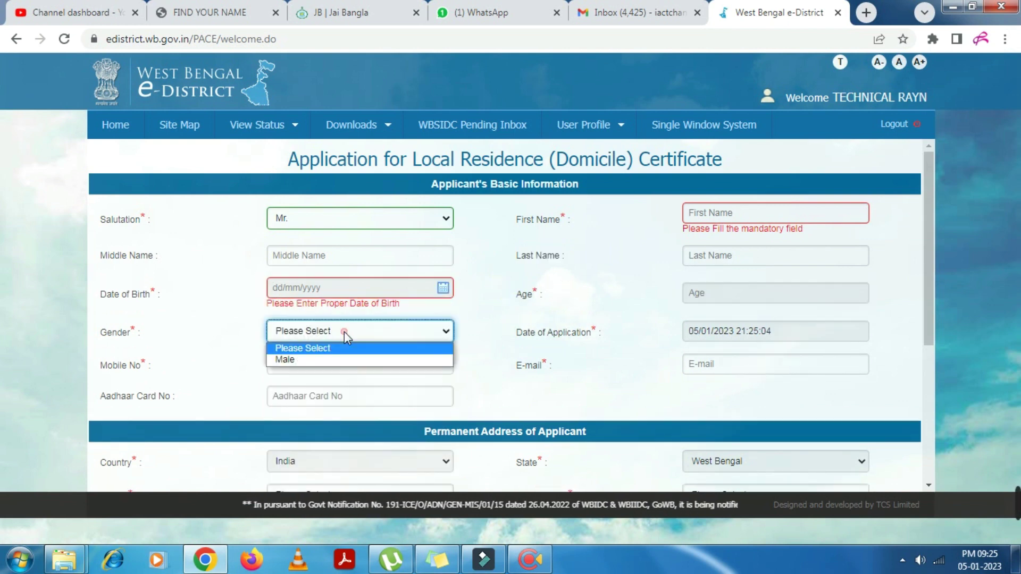
pyautogui.click(327, 359)
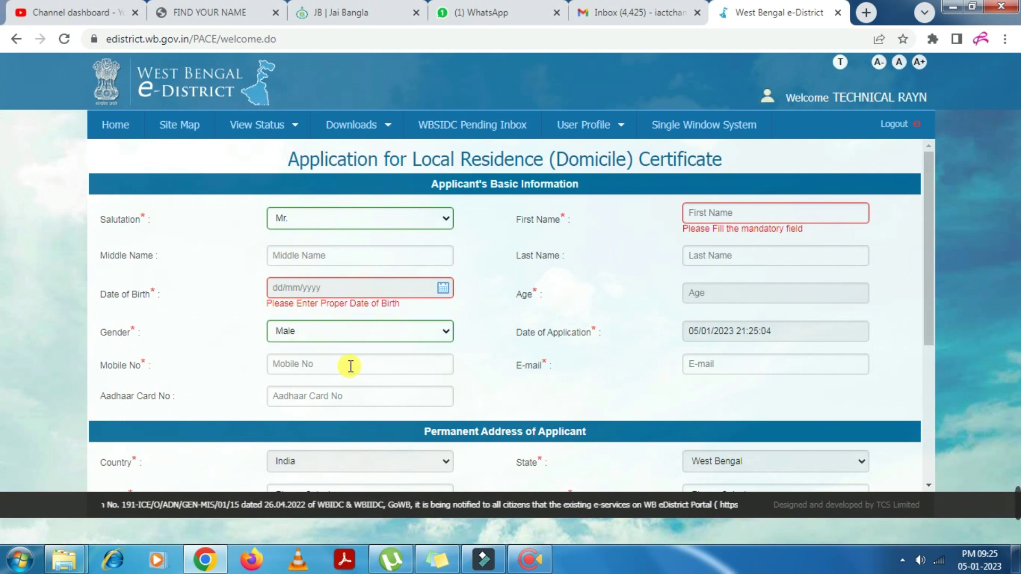
pyautogui.moveTo(73, 352); pyautogui.dragTo(75, 357)
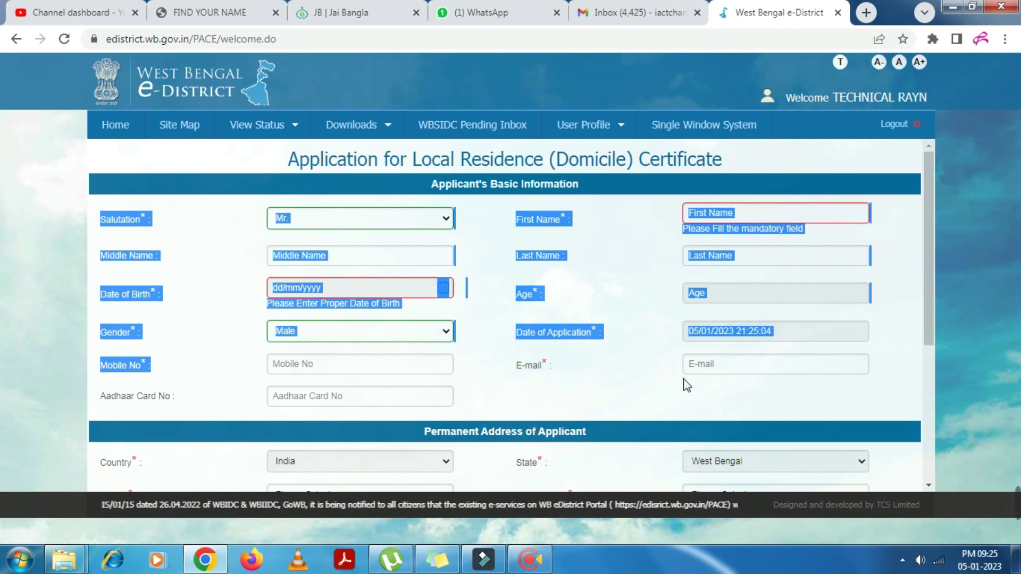
pyautogui.click(547, 365)
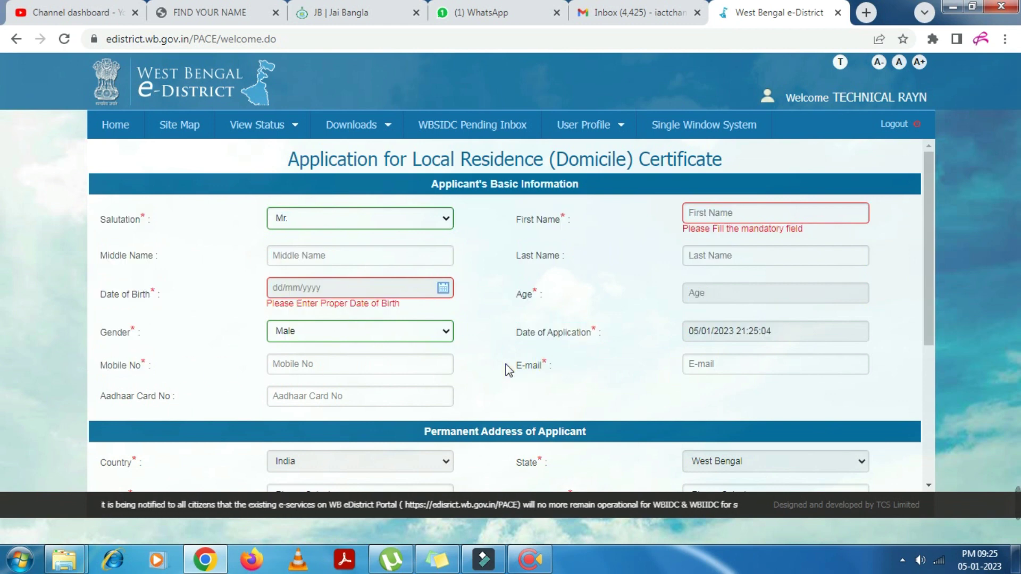
pyautogui.moveTo(510, 366); pyautogui.dragTo(550, 363)
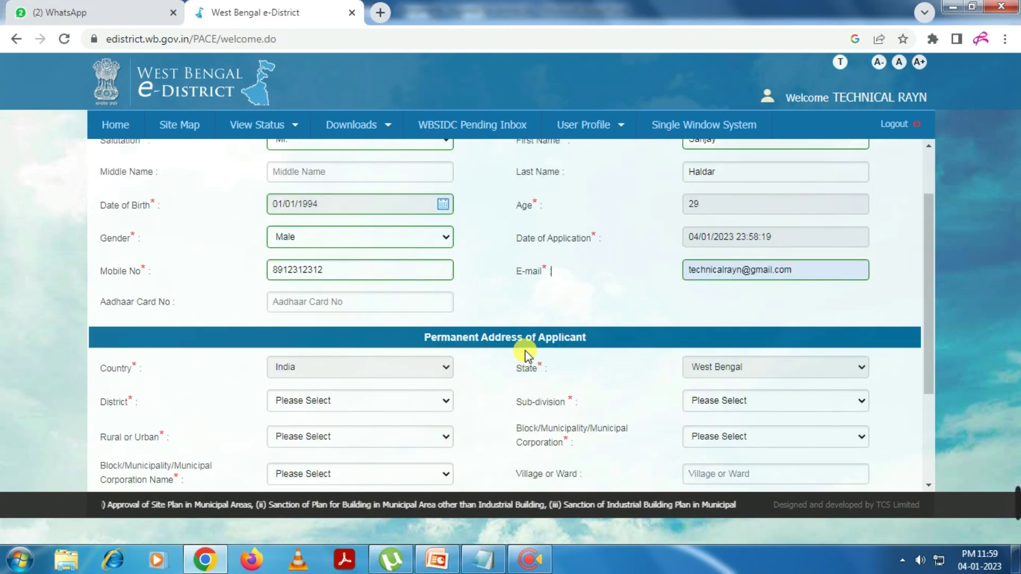
# Enter the permanent address's village or ward and police station
pyautogui.scroll(2, 519, 346)
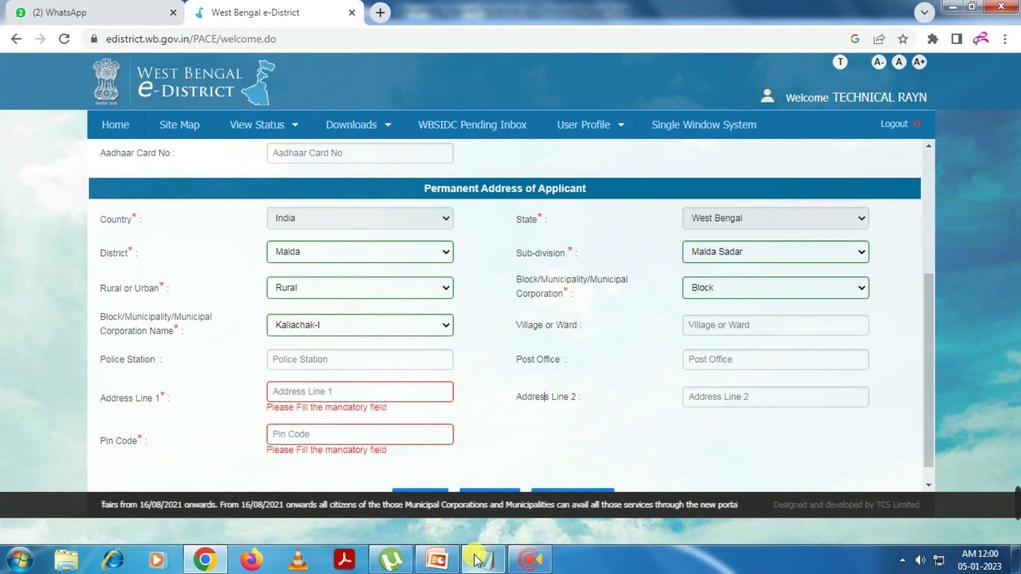
pyautogui.click(734, 325)
pyautogui.write('Alinagar')
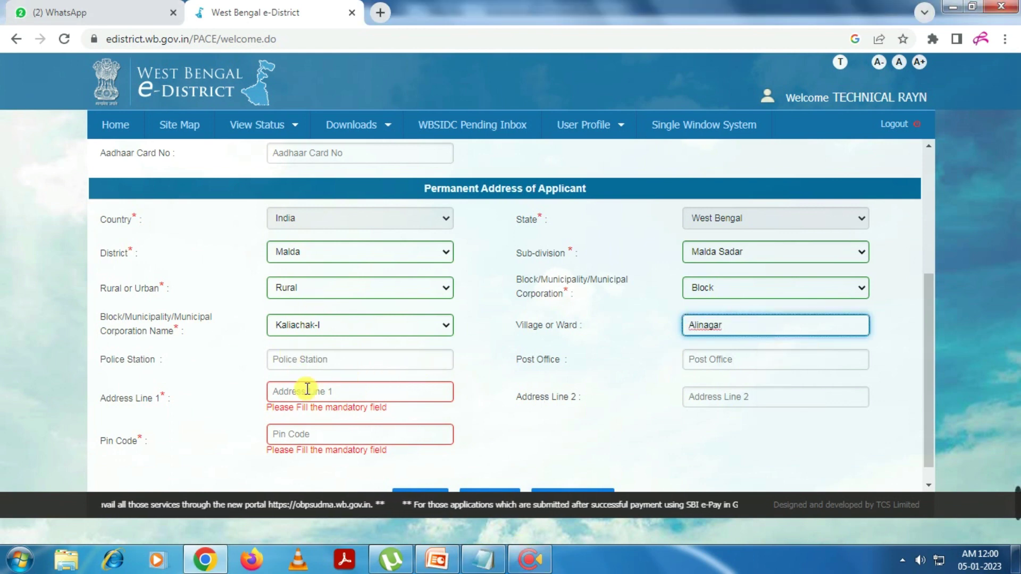
pyautogui.click(306, 361)
pyautogui.write('Kaliachak')
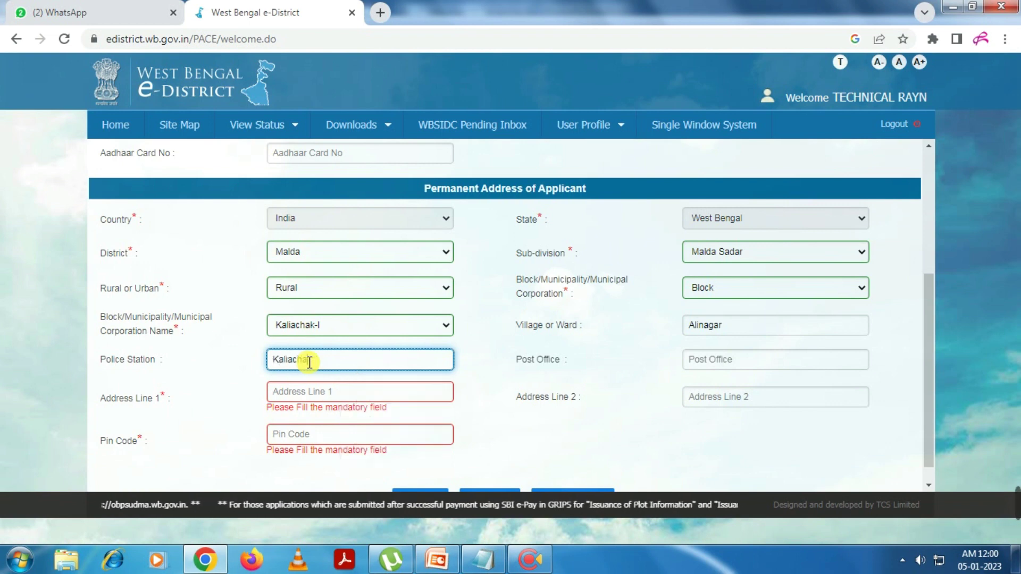
# Fill the permanent address's post office, both address lines and PIN code
pyautogui.press('Tab')
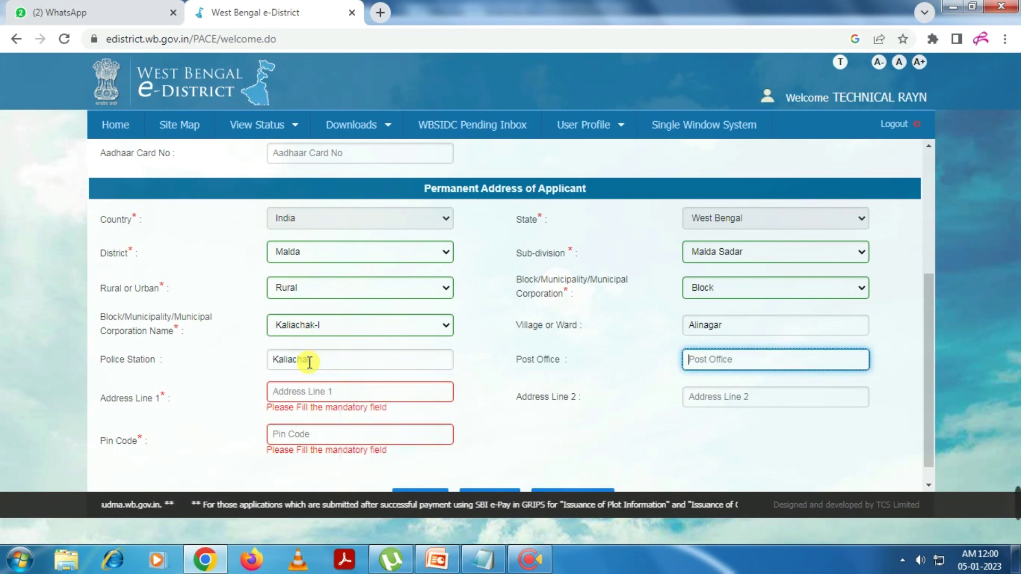
pyautogui.press('Tab')
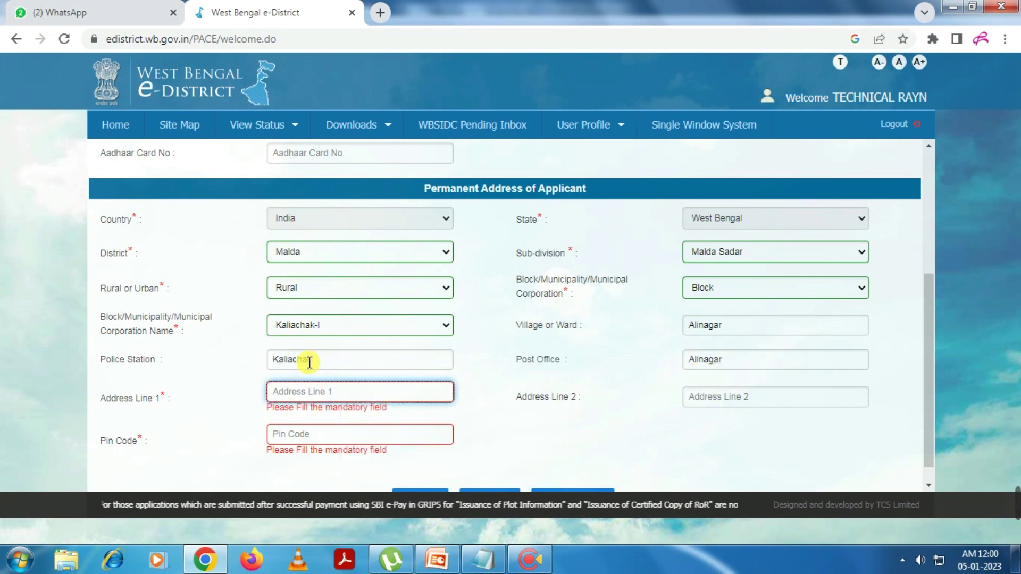
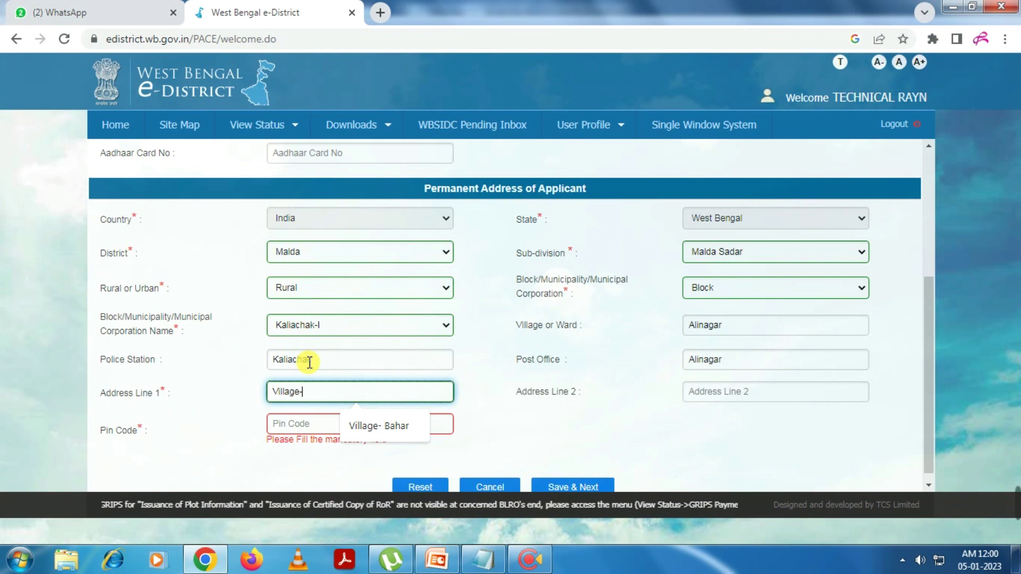
pyautogui.press('Tab')
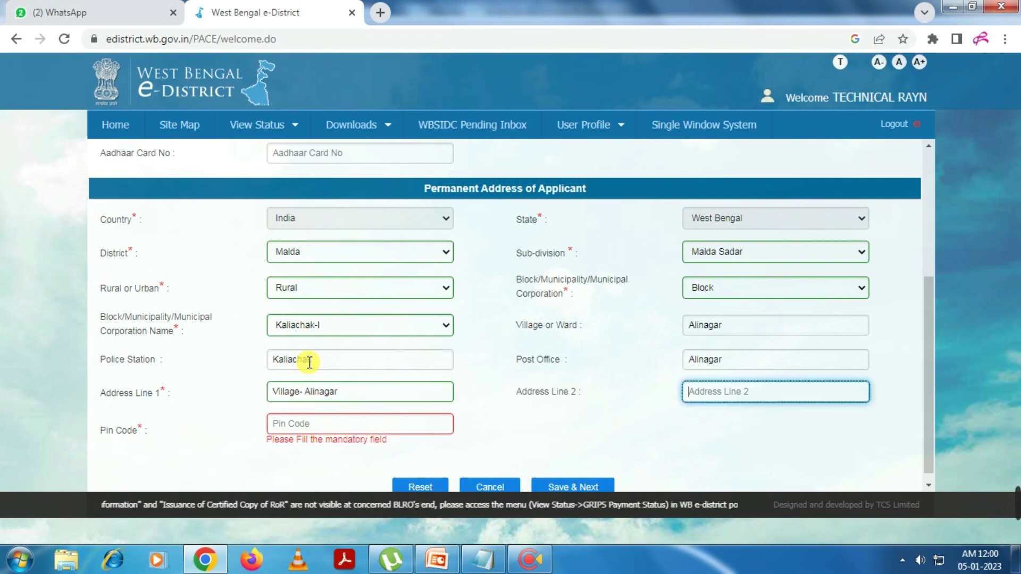
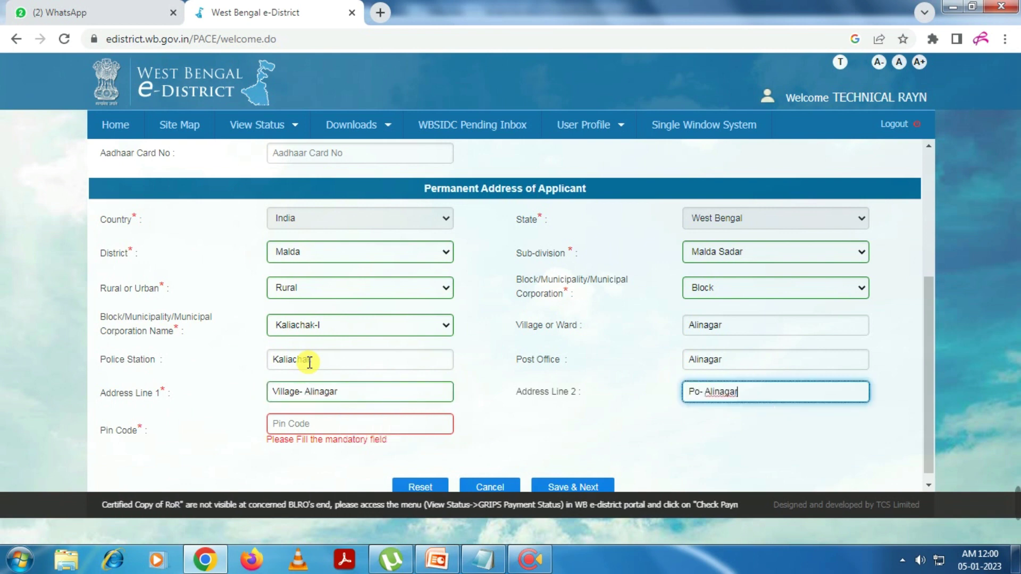
pyautogui.press('Tab')
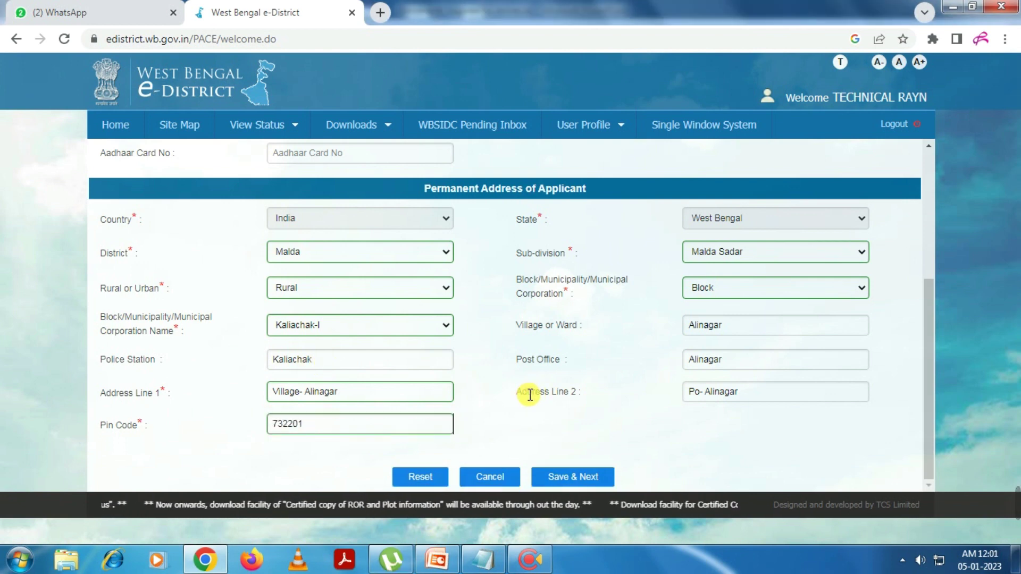
# Choose Father as the relation and enter his name, occupation Cultivator and business details NA
pyautogui.click(409, 290)
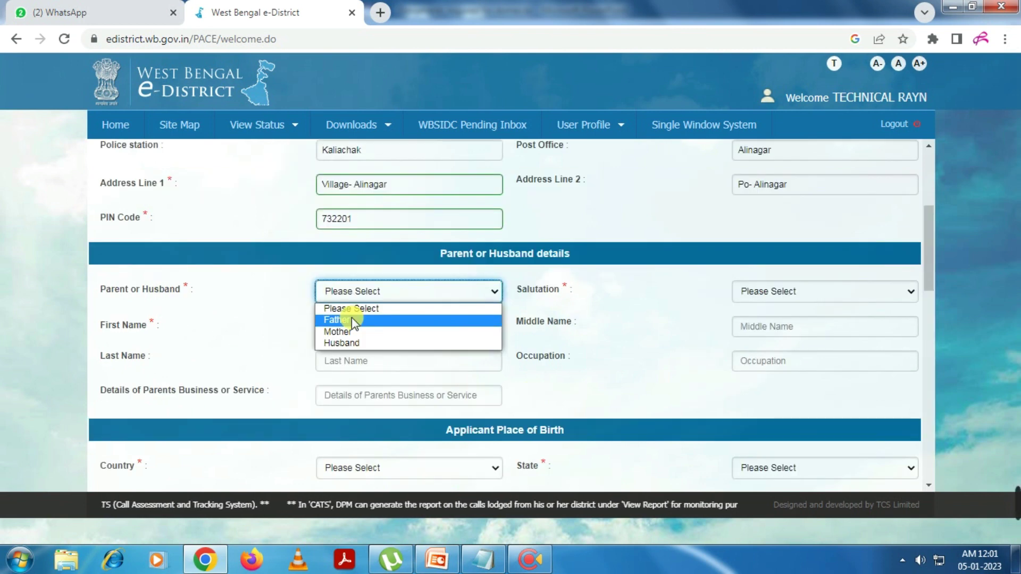
pyautogui.click(352, 319)
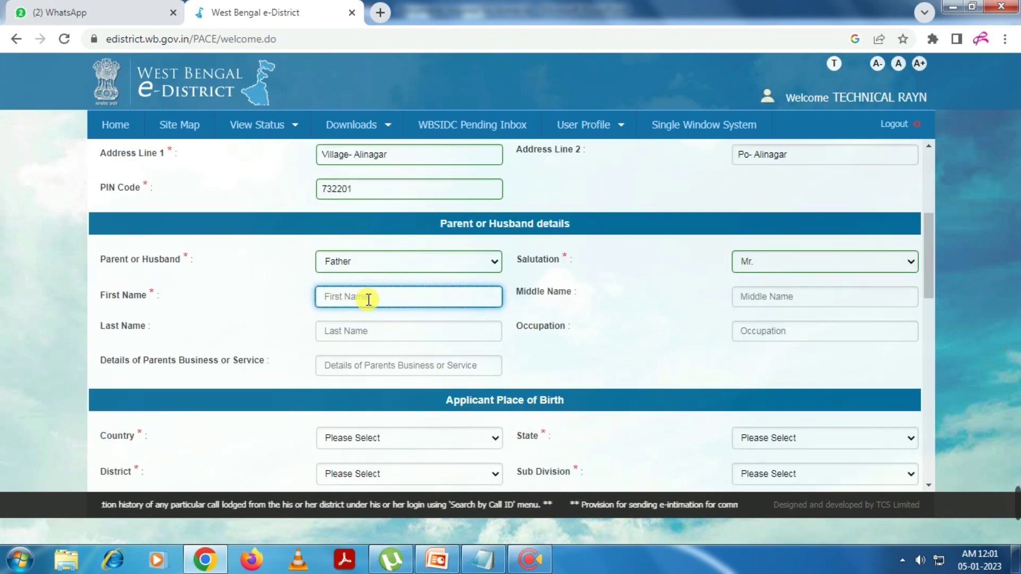
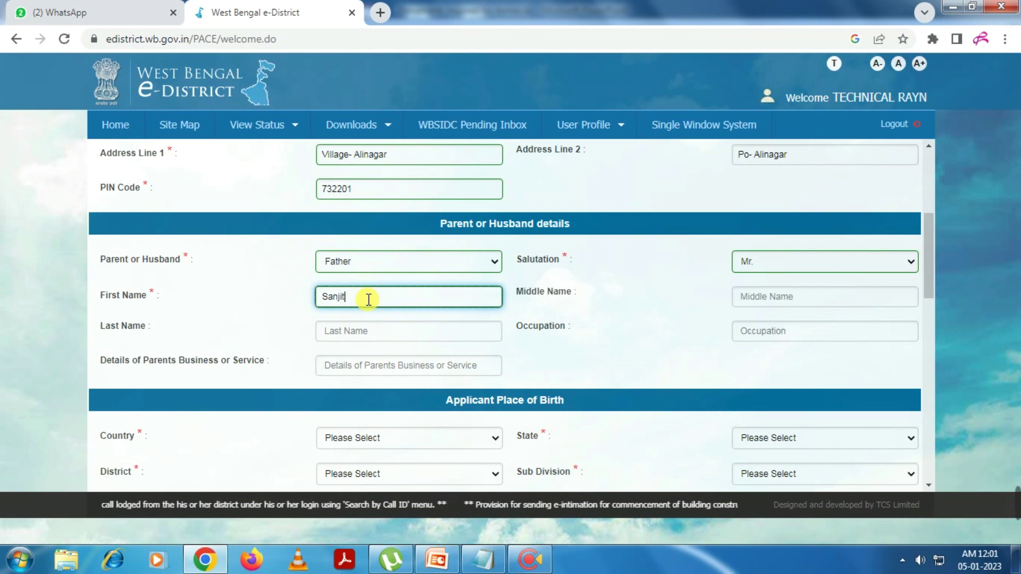
pyautogui.press('Tab')
pyautogui.press('Tab')
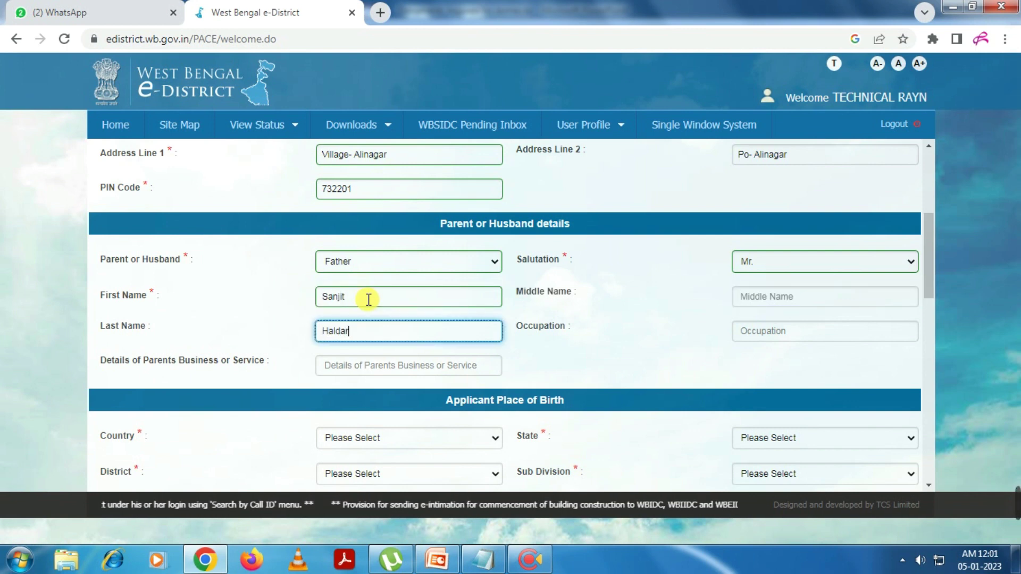
pyautogui.press('Tab')
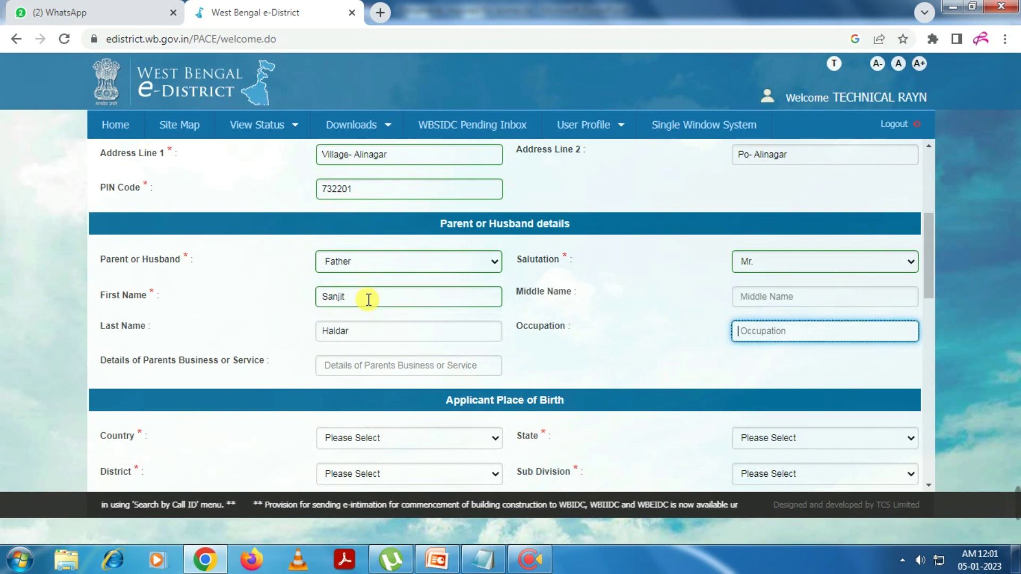
pyautogui.write('Cultiv')
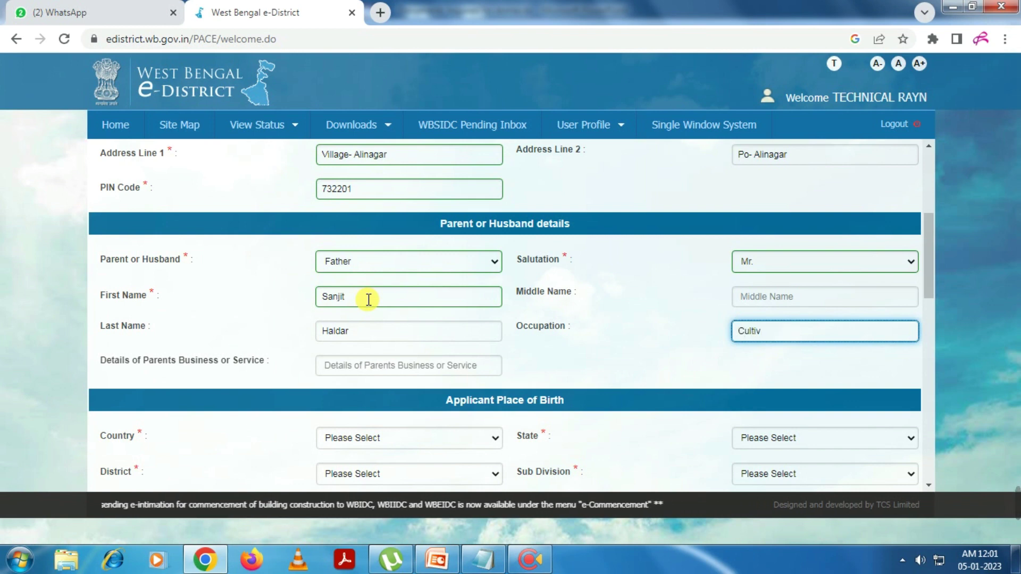
pyautogui.write('ator')
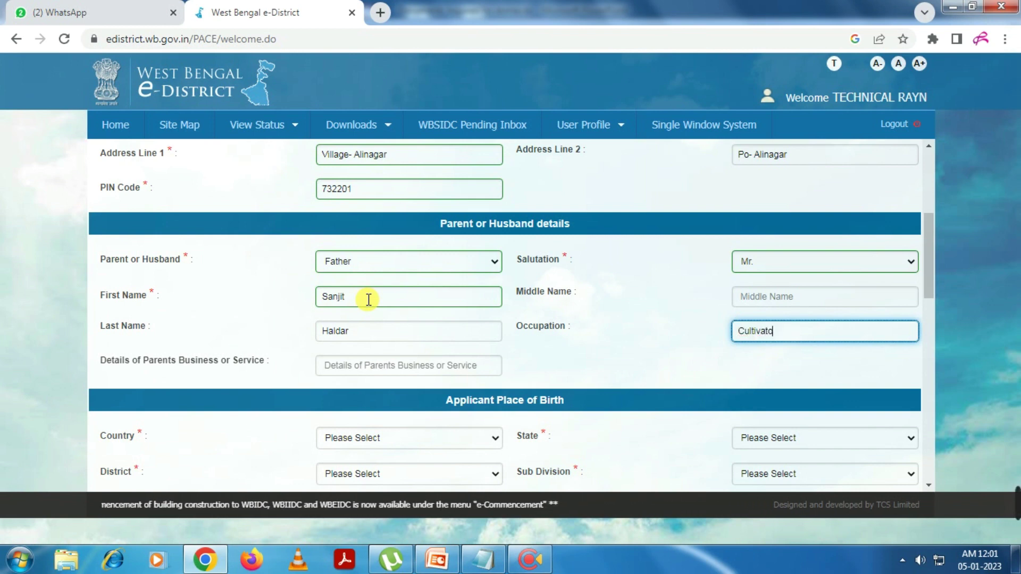
pyautogui.press('Tab')
pyautogui.write('N')
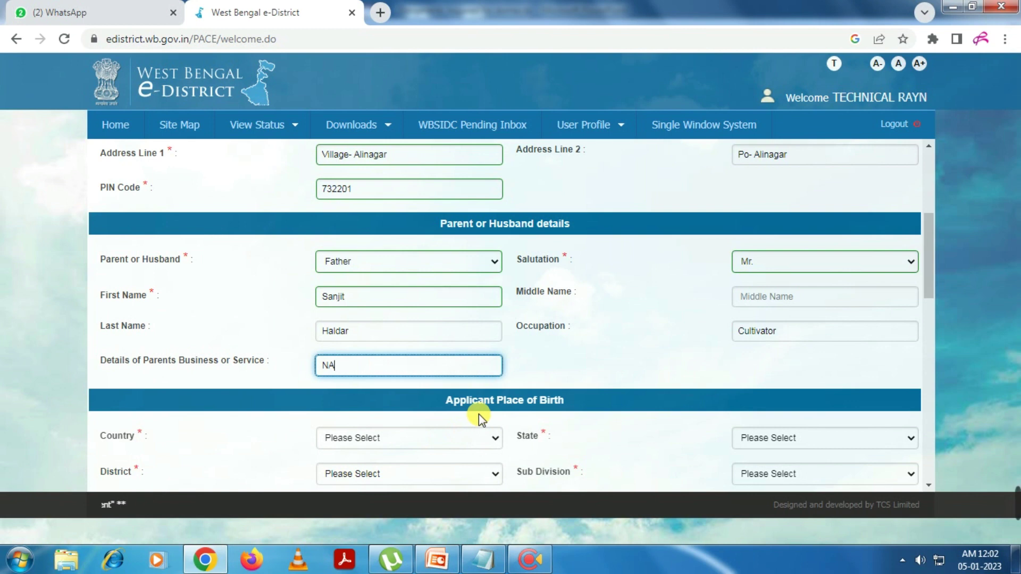
# Set the birthplace country to India, state West Bengal and district Malda
pyautogui.scroll(-4, 478, 413)
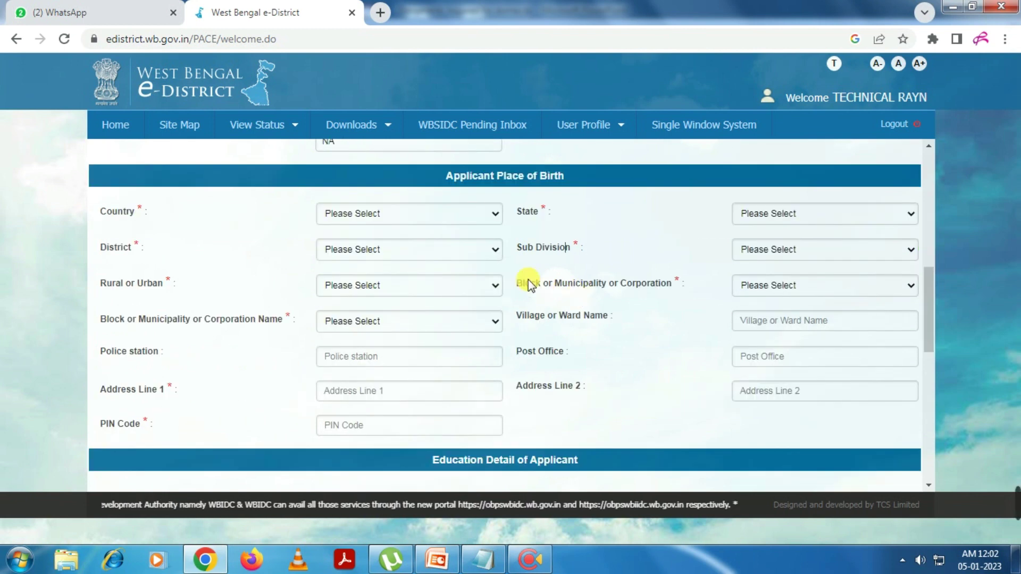
pyautogui.click(461, 219)
pyautogui.press('Down')
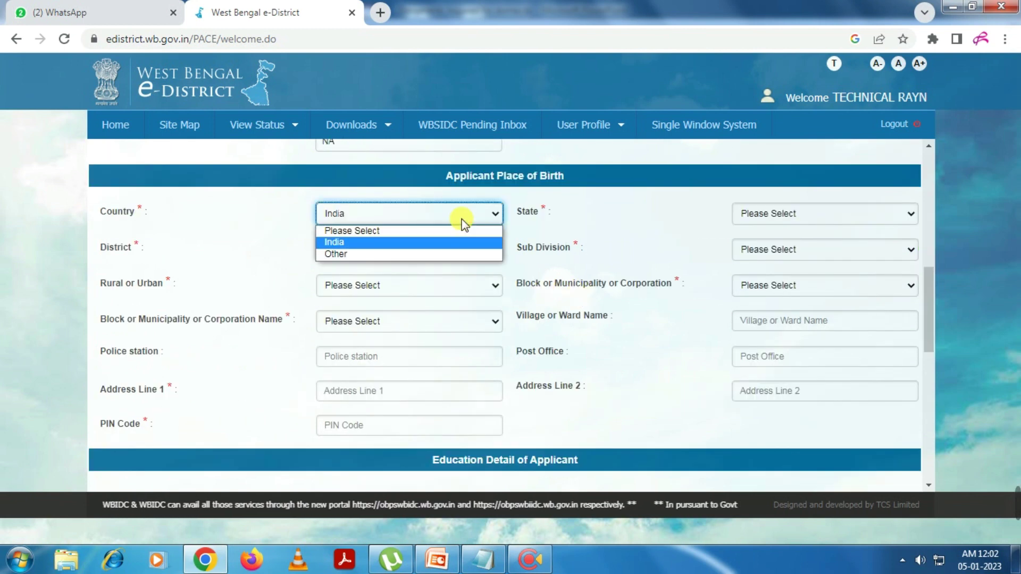
pyautogui.press('Return')
pyautogui.press('Tab')
pyautogui.click(747, 219)
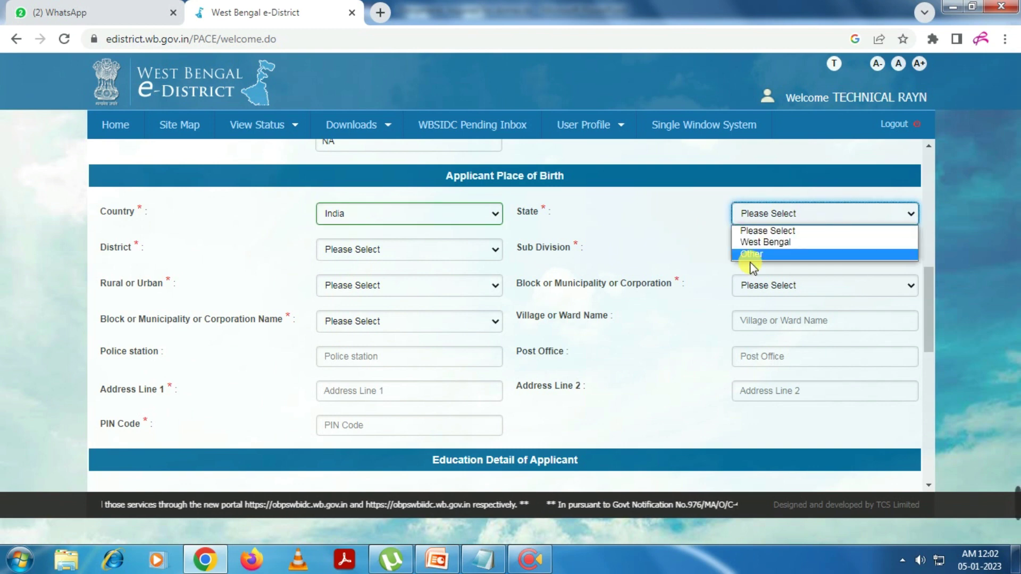
pyautogui.click(751, 241)
pyautogui.click(413, 244)
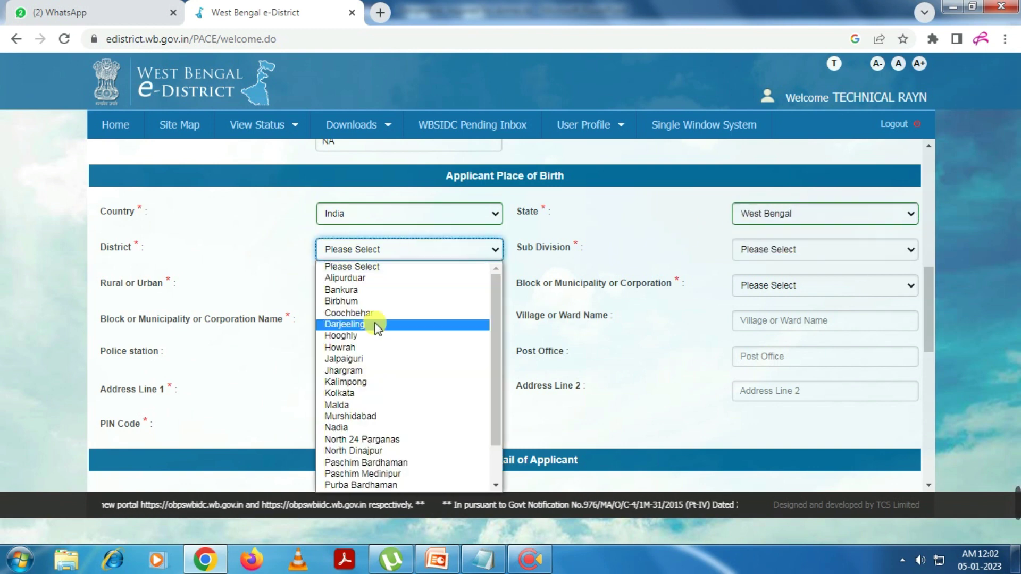
pyautogui.click(372, 404)
# Choose birthplace sub-division Malda Sadar, Rural, area type Block and block Kaliachak-I
pyautogui.click(789, 254)
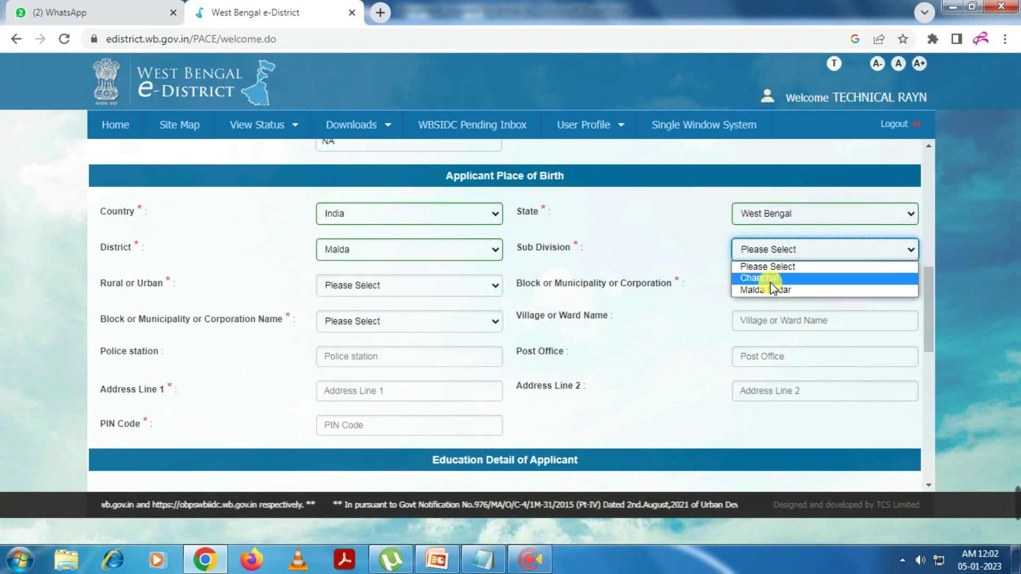
pyautogui.click(771, 289)
pyautogui.click(395, 287)
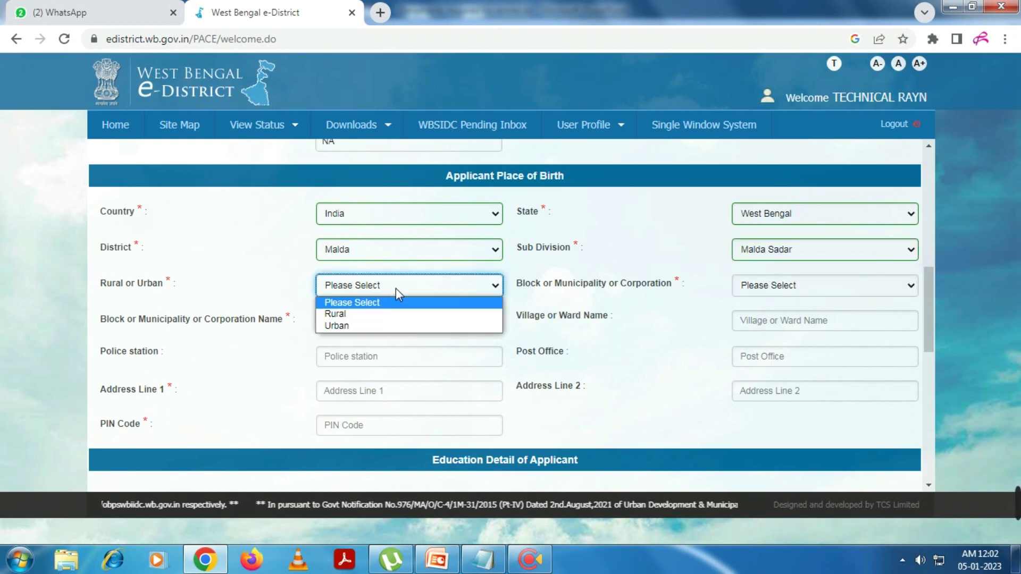
pyautogui.click(374, 315)
pyautogui.click(752, 285)
pyautogui.click(755, 312)
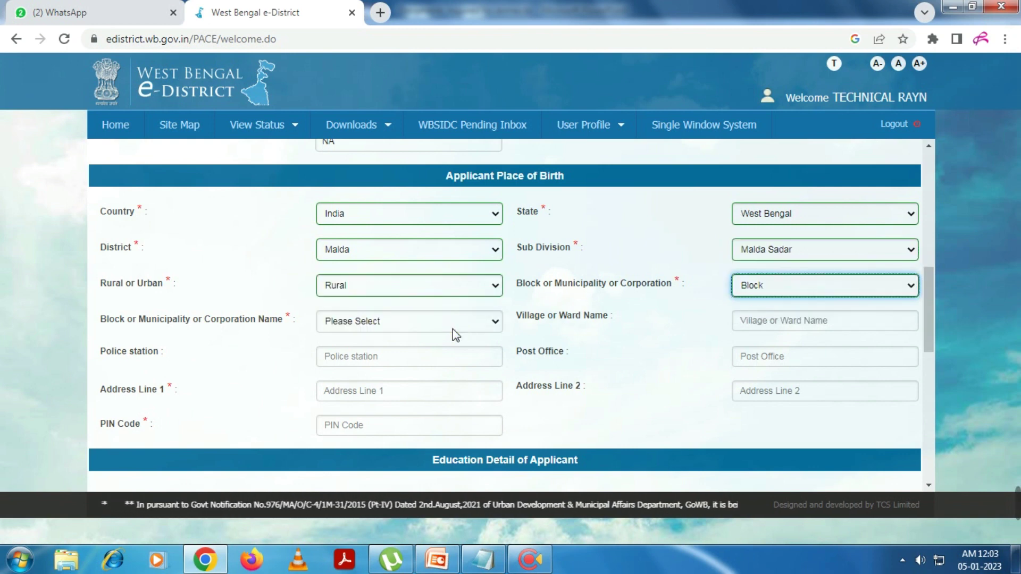
pyautogui.click(452, 329)
pyautogui.click(378, 393)
# Paste the birthplace PIN code and enter the village name, replacing a wrongly pasted value
pyautogui.click(757, 328)
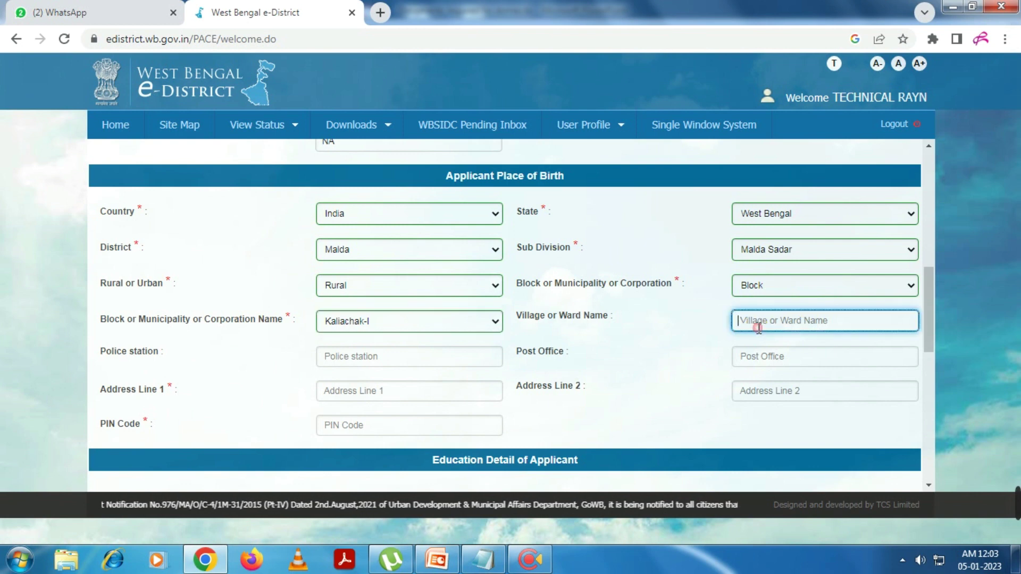
pyautogui.hotkey('ctrl', 'v')
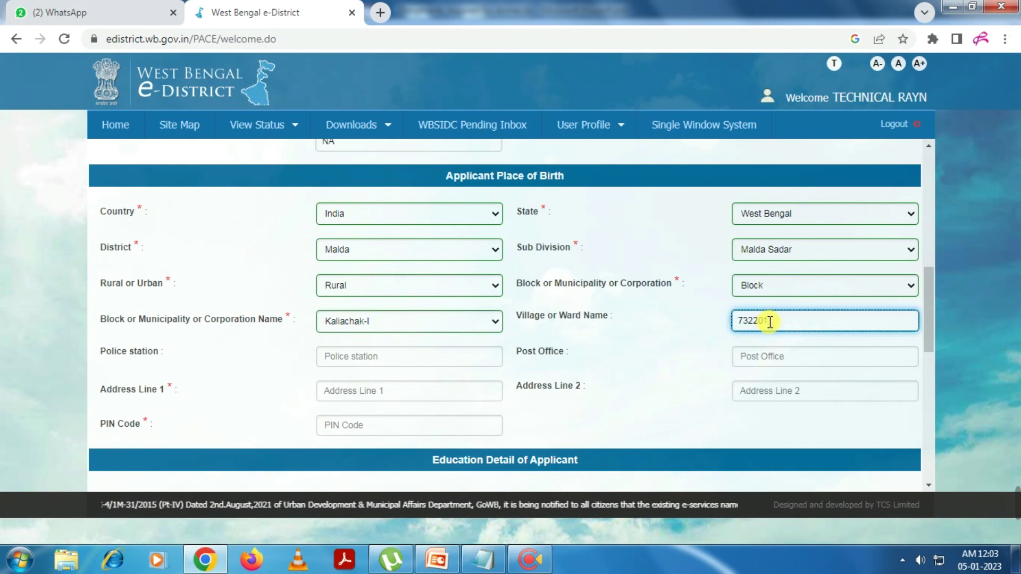
pyautogui.click(377, 430)
pyautogui.hotkey('ctrl', 'v')
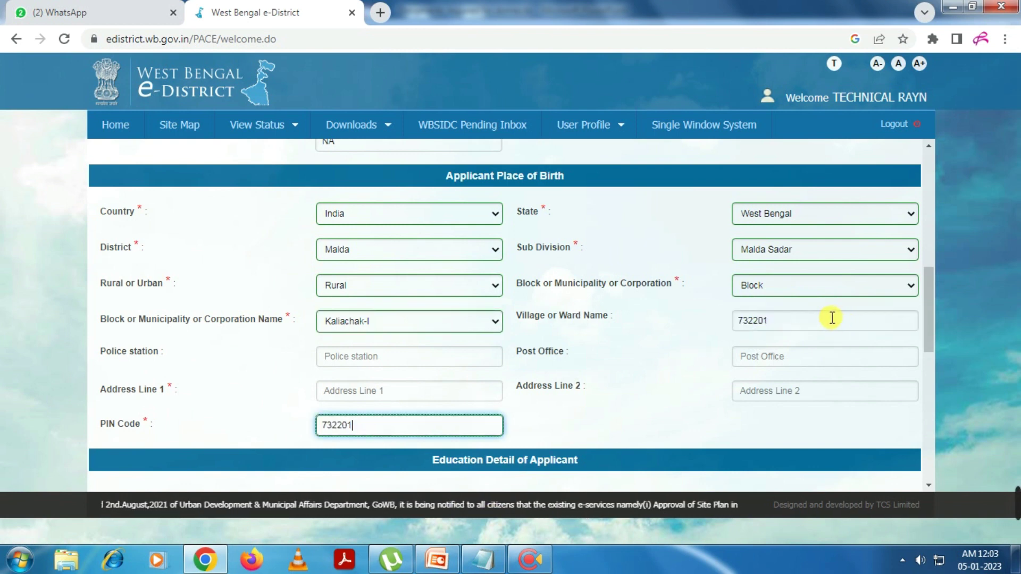
pyautogui.doubleClick(779, 319)
pyautogui.write('Alinagar')
# Enter the birthplace police station, post office and both address lines
pyautogui.click(428, 363)
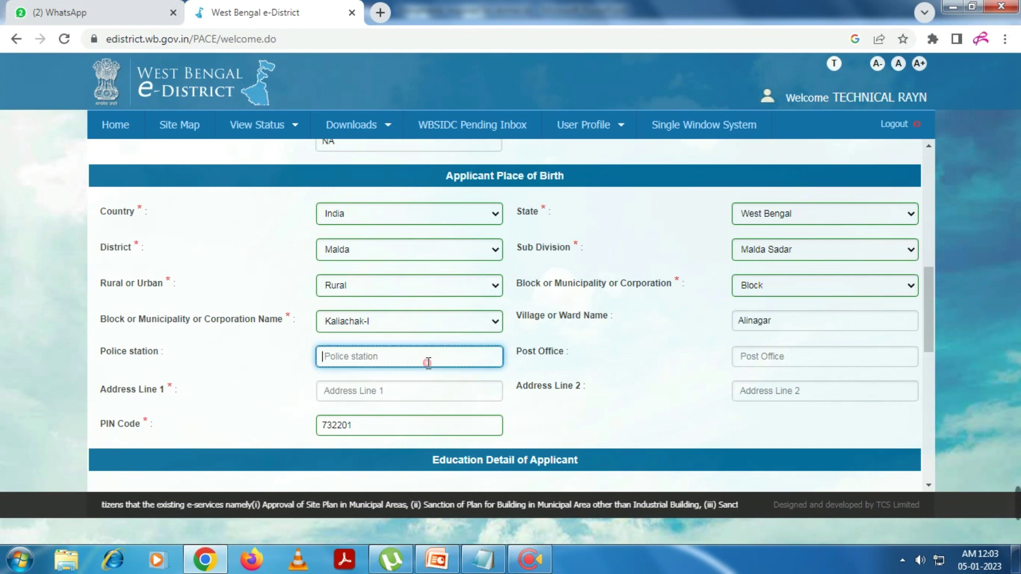
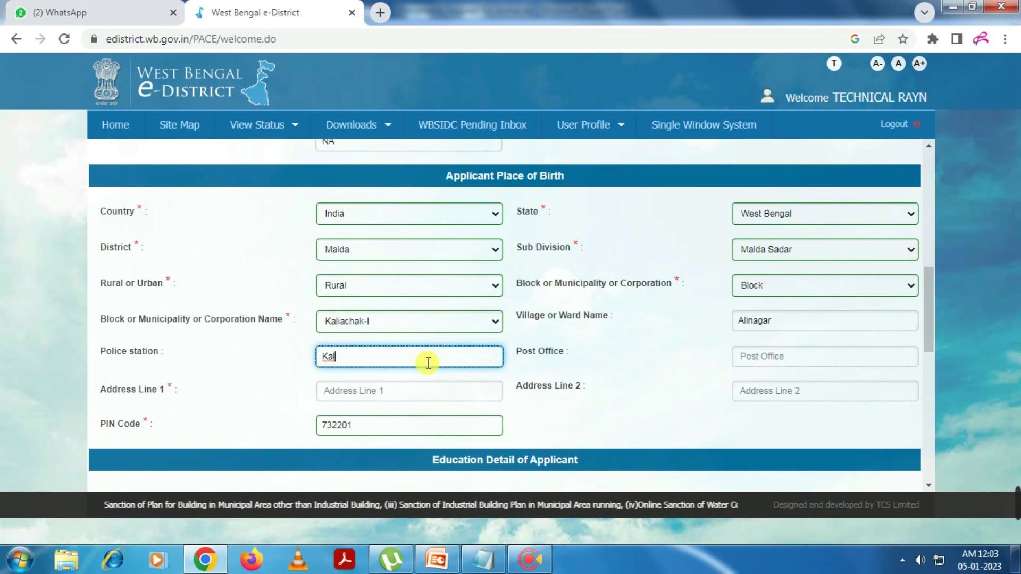
pyautogui.press('Tab')
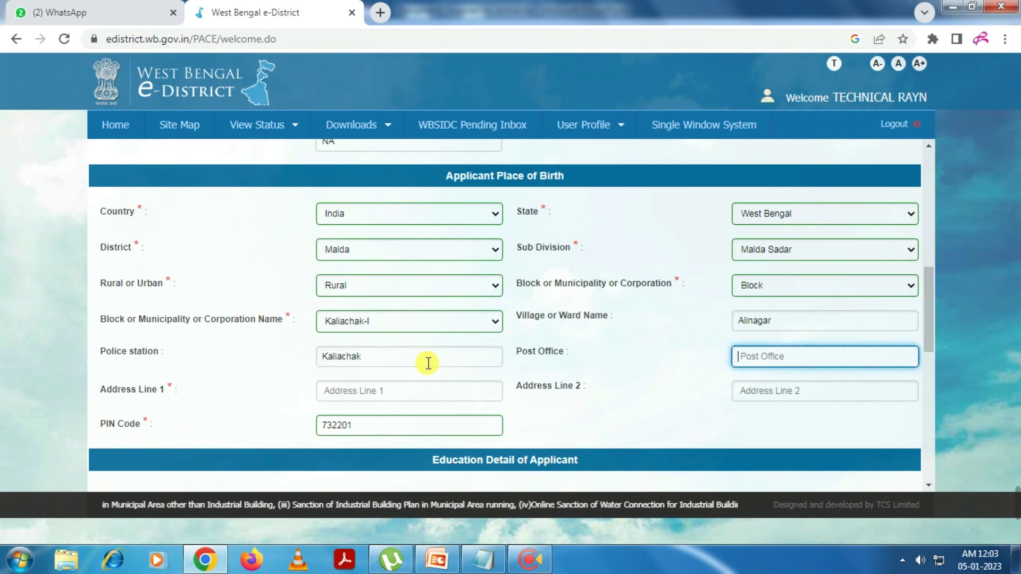
pyautogui.press('Tab')
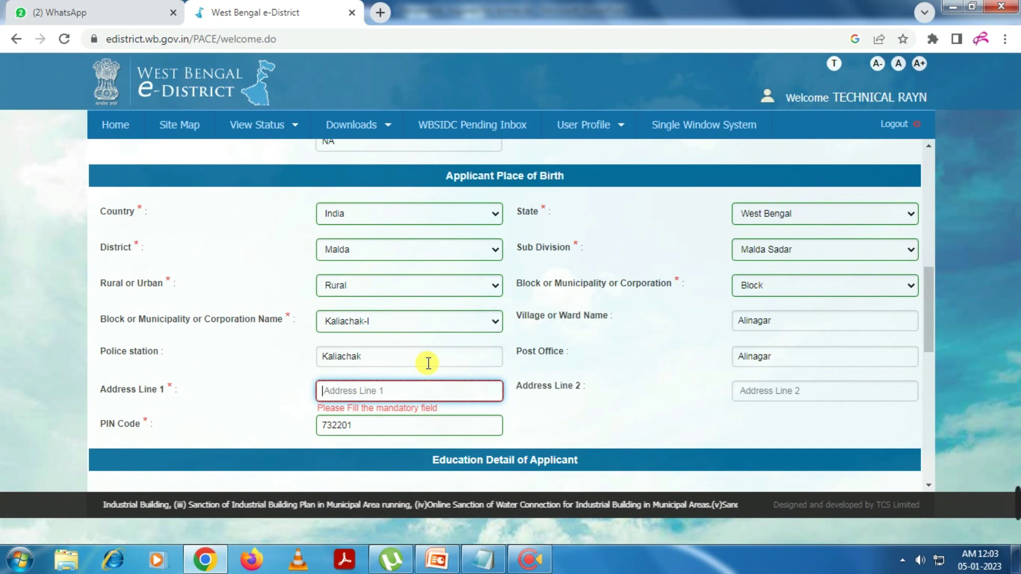
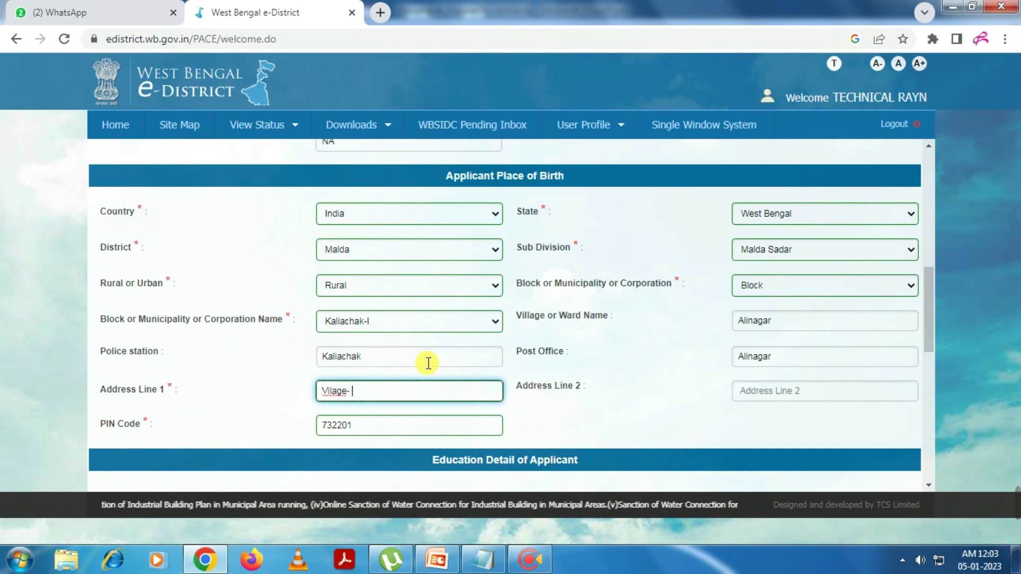
pyautogui.press('Tab')
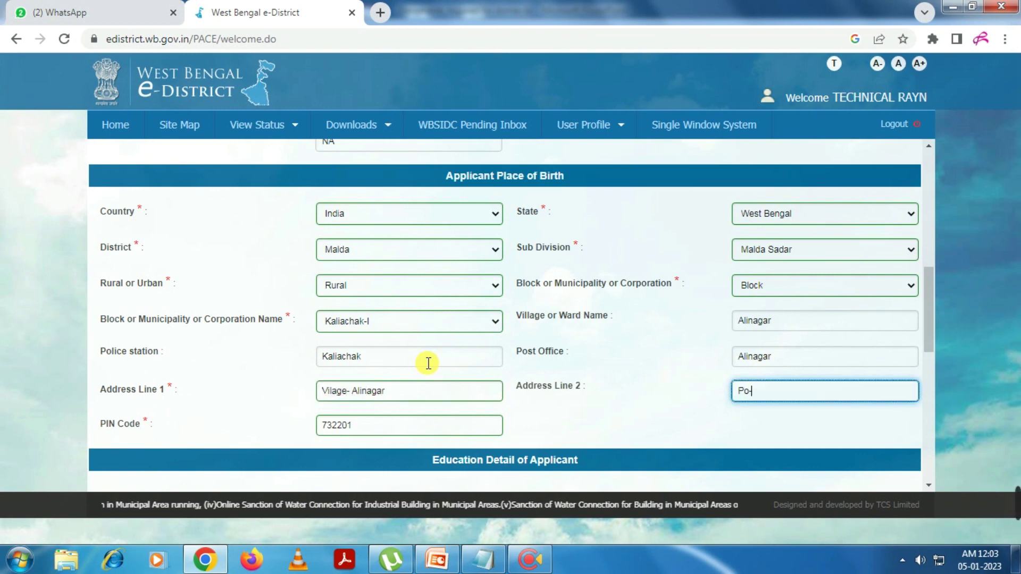
pyautogui.press('Tab')
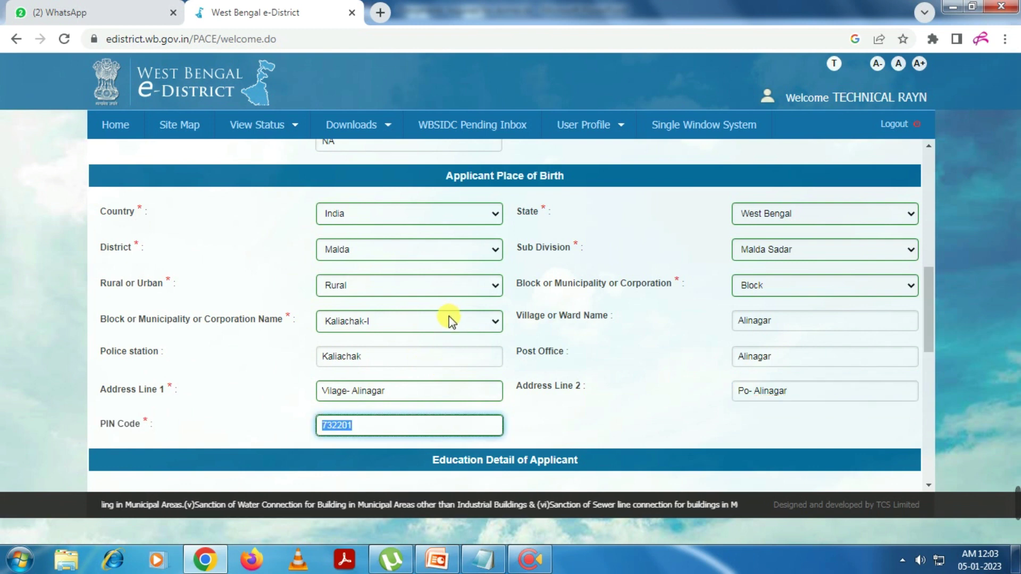
pyautogui.click(211, 371)
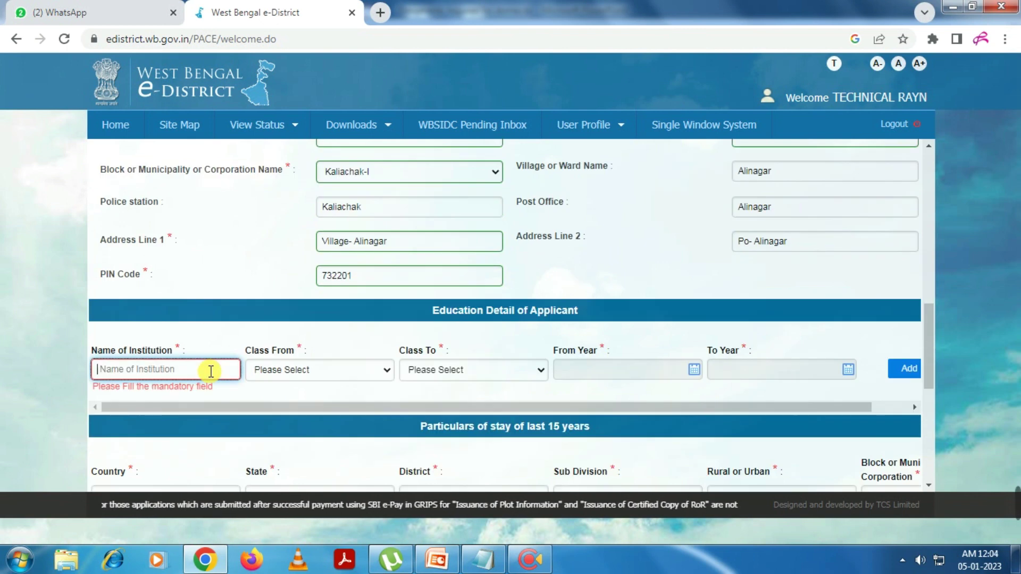
# Enter institution Kaliachak High School with classes V to X
pyautogui.click(211, 371)
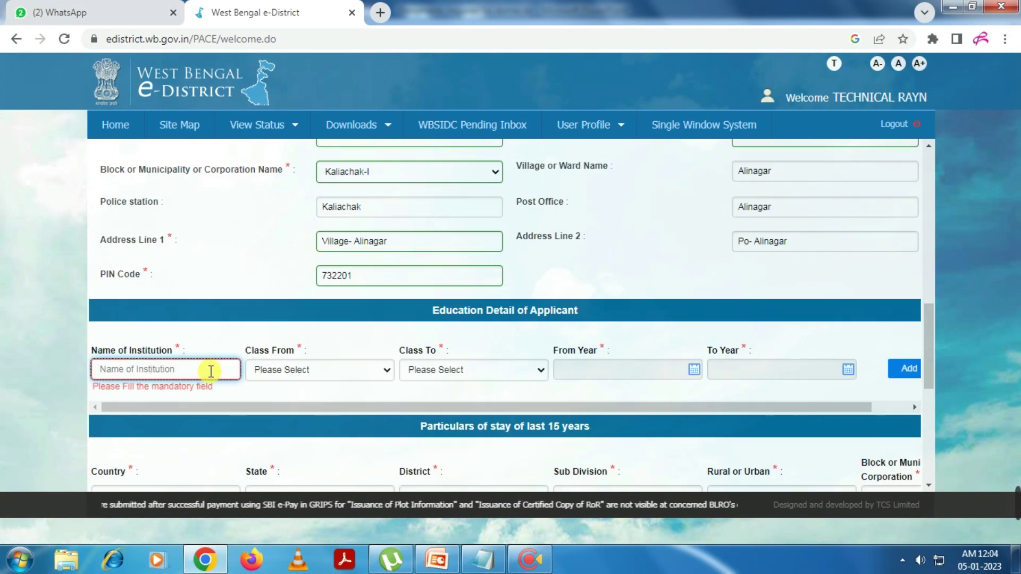
pyautogui.write('Kaliachak High School')
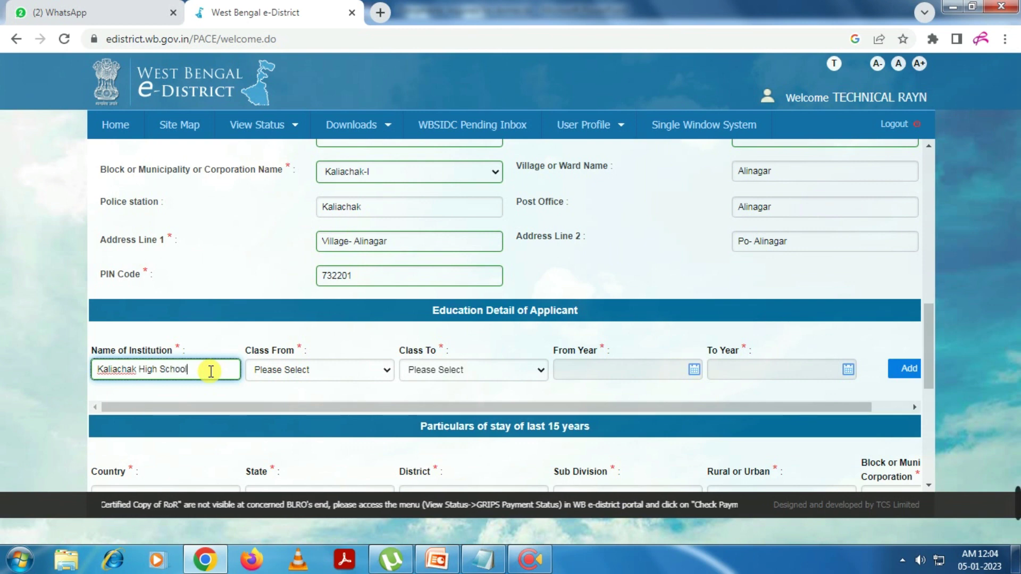
pyautogui.press('Tab')
pyautogui.click(266, 372)
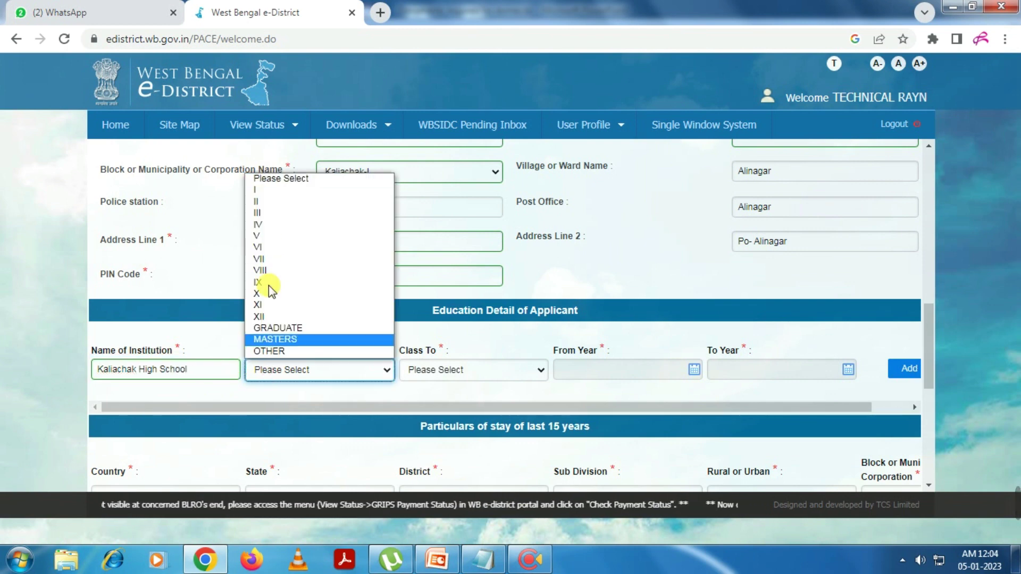
pyautogui.click(271, 239)
pyautogui.click(481, 370)
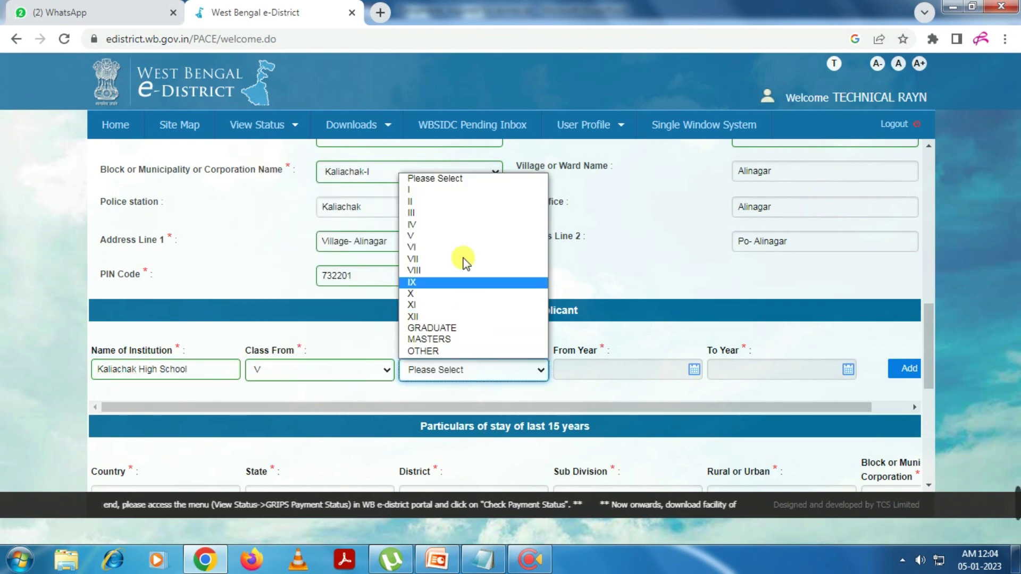
pyautogui.click(418, 294)
# Set the school years from 2005 to 2010 and add the education record
pyautogui.click(693, 370)
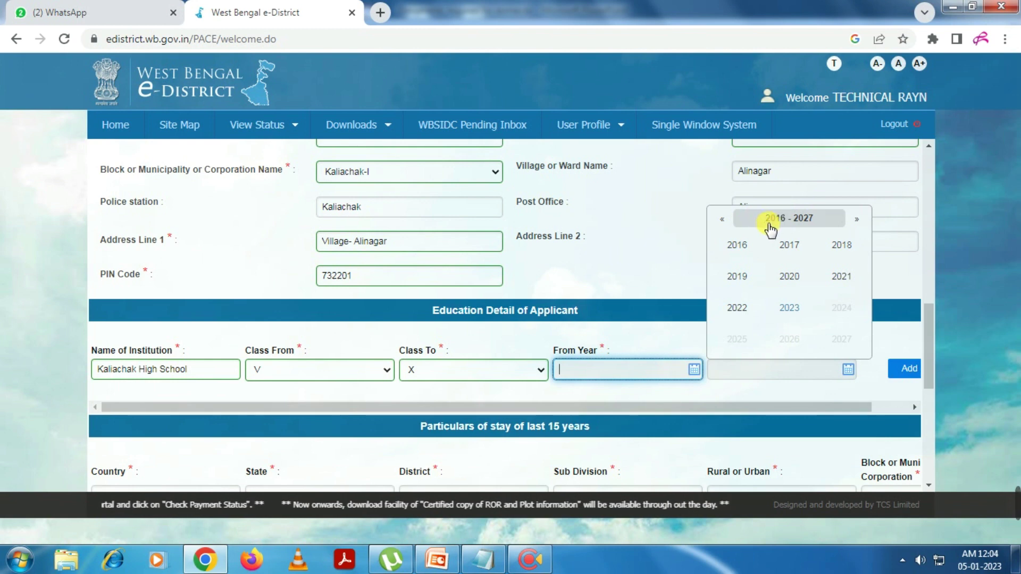
pyautogui.click(722, 220)
pyautogui.click(796, 250)
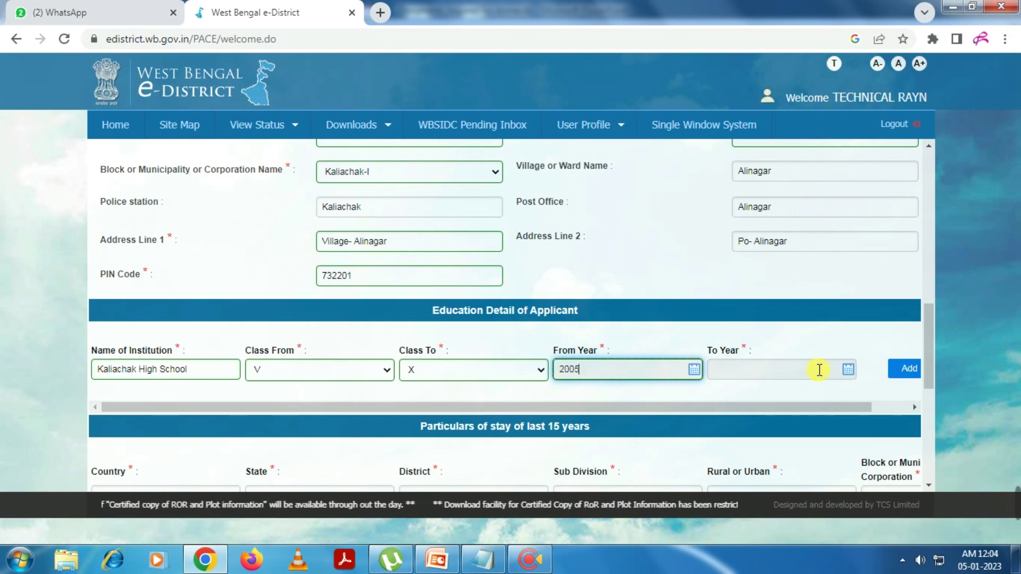
pyautogui.click(848, 371)
pyautogui.click(771, 218)
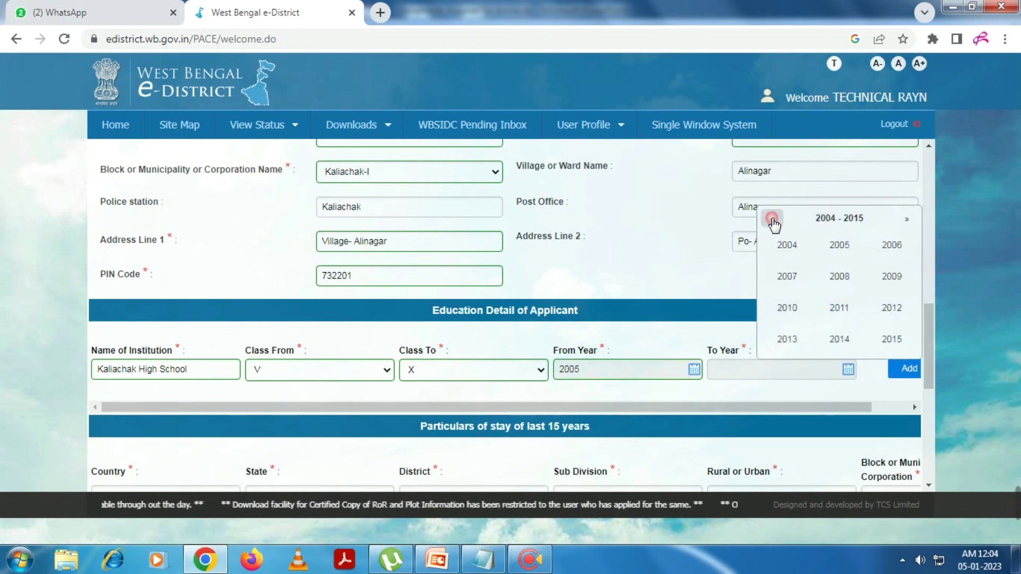
pyautogui.click(787, 308)
pyautogui.click(905, 369)
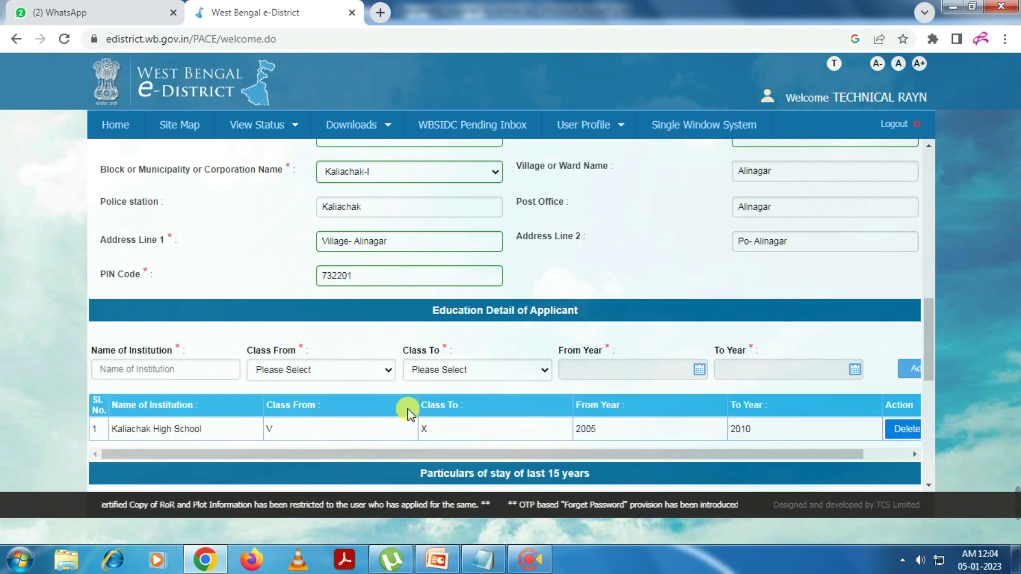
# Set the stay location to India, West Bengal, district Malda, sub-division Malda Sadar
pyautogui.scroll(-4, 345, 402)
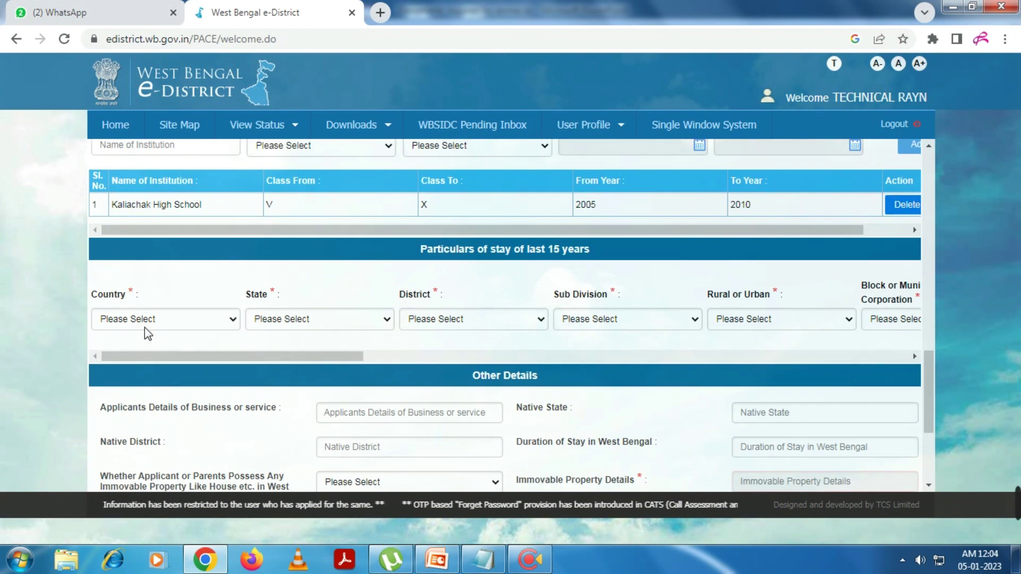
pyautogui.click(146, 321)
pyautogui.click(123, 349)
pyautogui.click(287, 325)
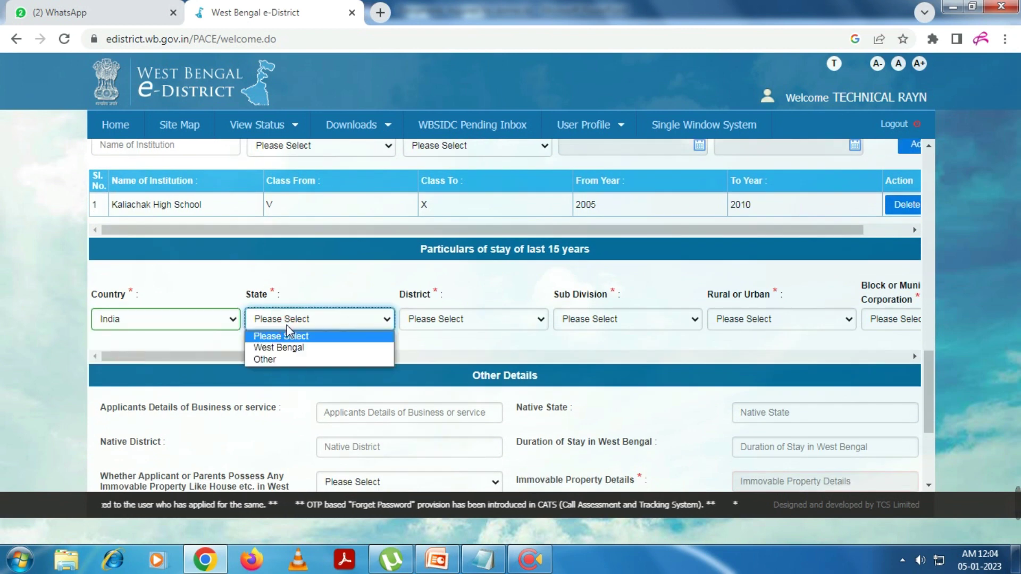
pyautogui.click(279, 347)
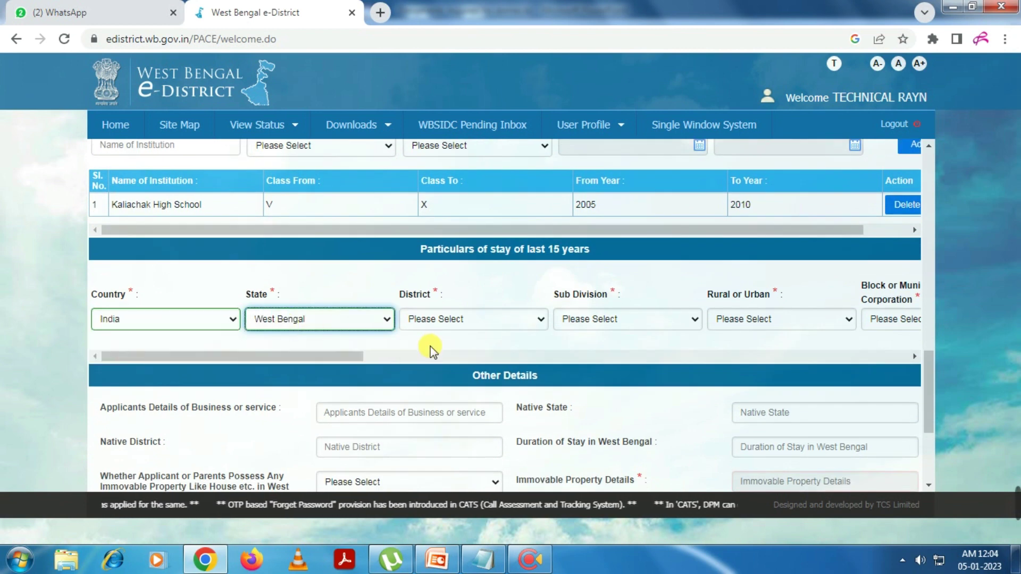
pyautogui.click(445, 320)
pyautogui.scroll(-1, 434, 202)
pyautogui.click(435, 204)
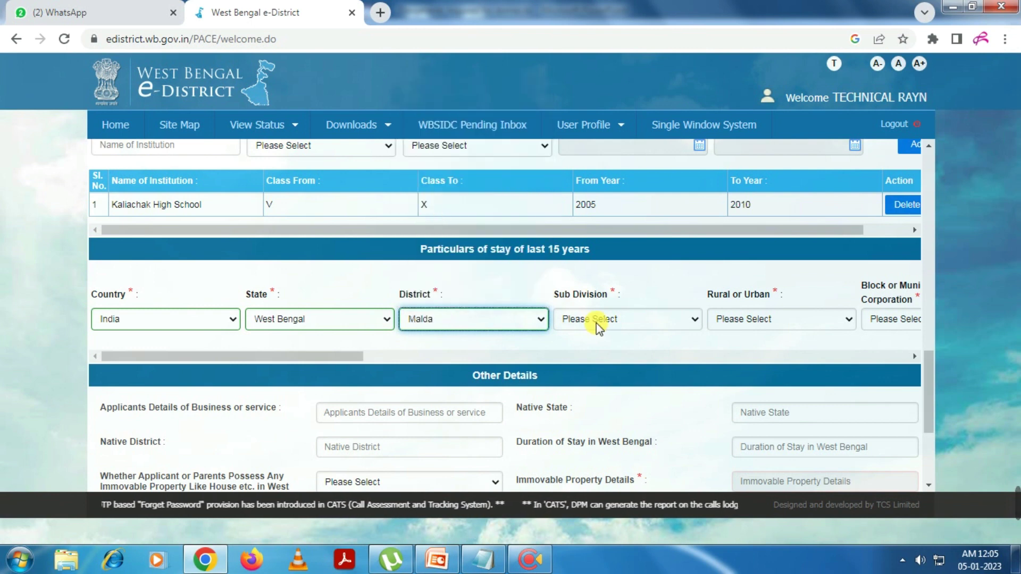
pyautogui.click(598, 325)
pyautogui.click(589, 358)
# Mark the stay location Rural with local body type Block and block Kaliachak-I
pyautogui.click(752, 321)
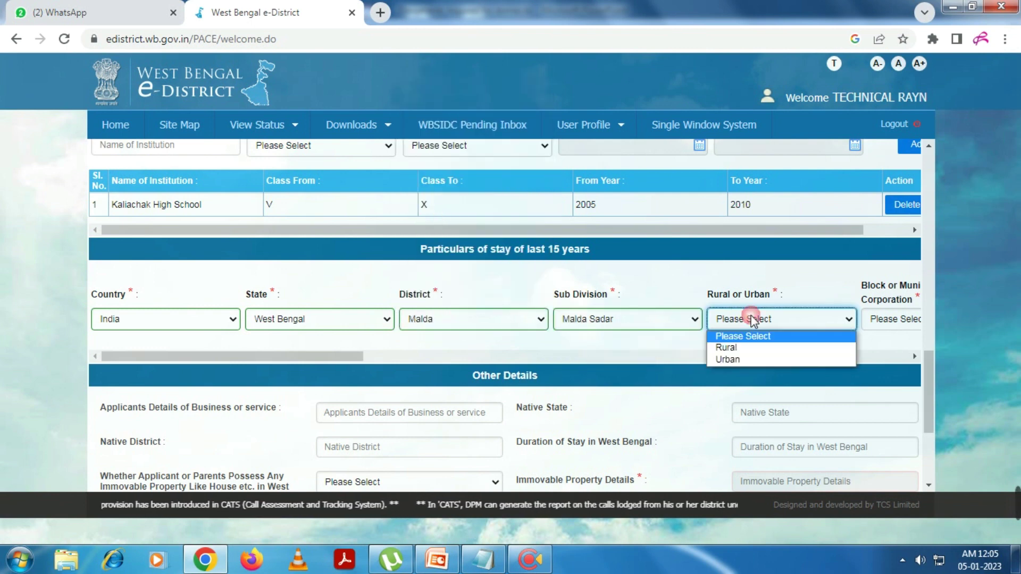
pyautogui.click(741, 348)
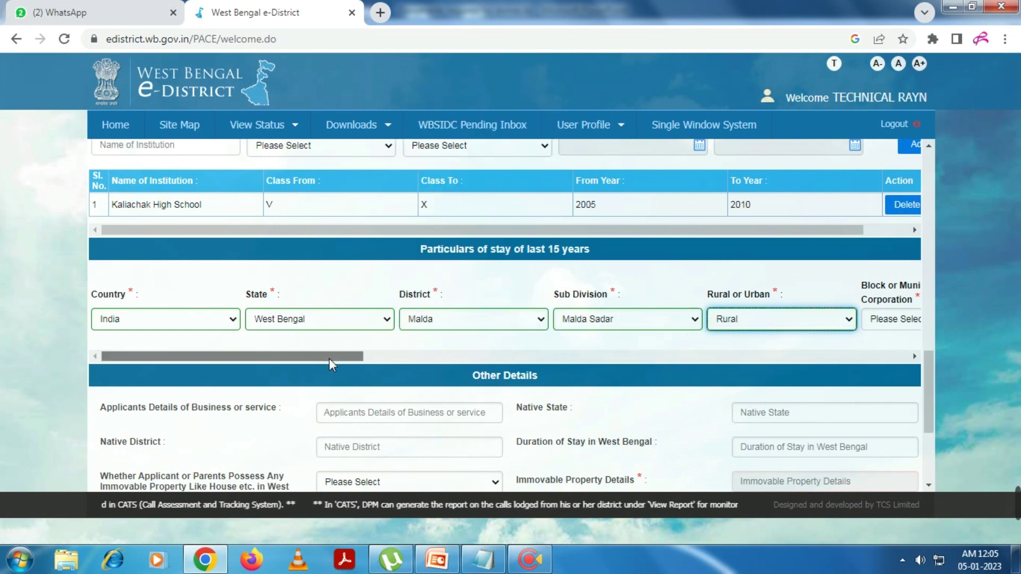
pyautogui.moveTo(330, 357); pyautogui.dragTo(538, 349)
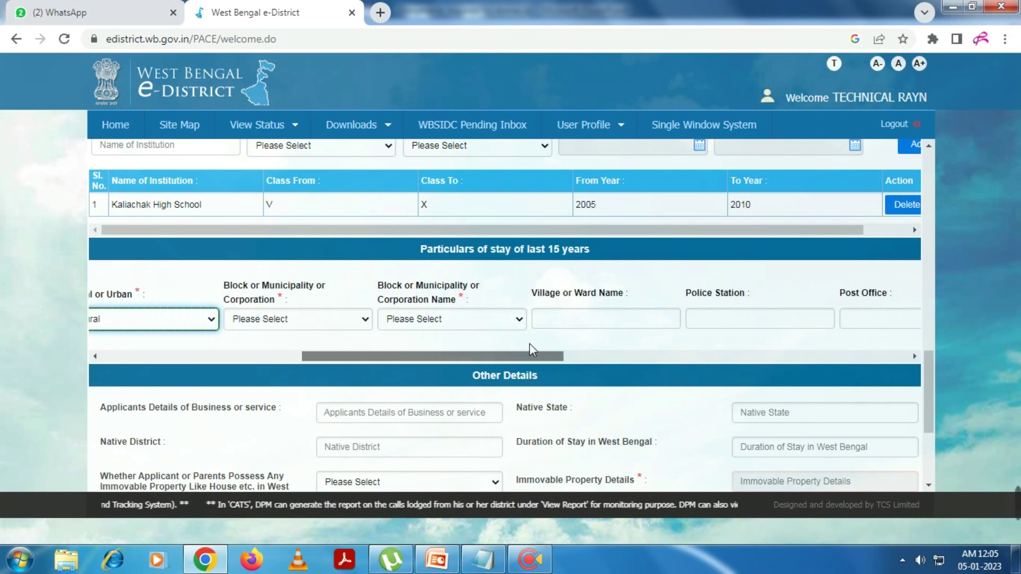
pyautogui.click(322, 318)
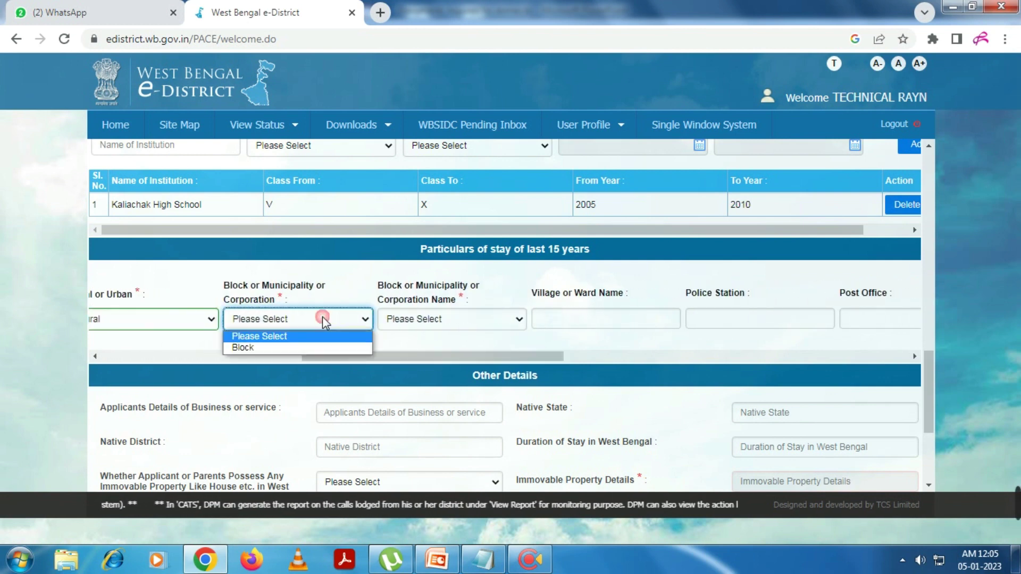
pyautogui.click(273, 347)
pyautogui.click(420, 319)
pyautogui.click(410, 394)
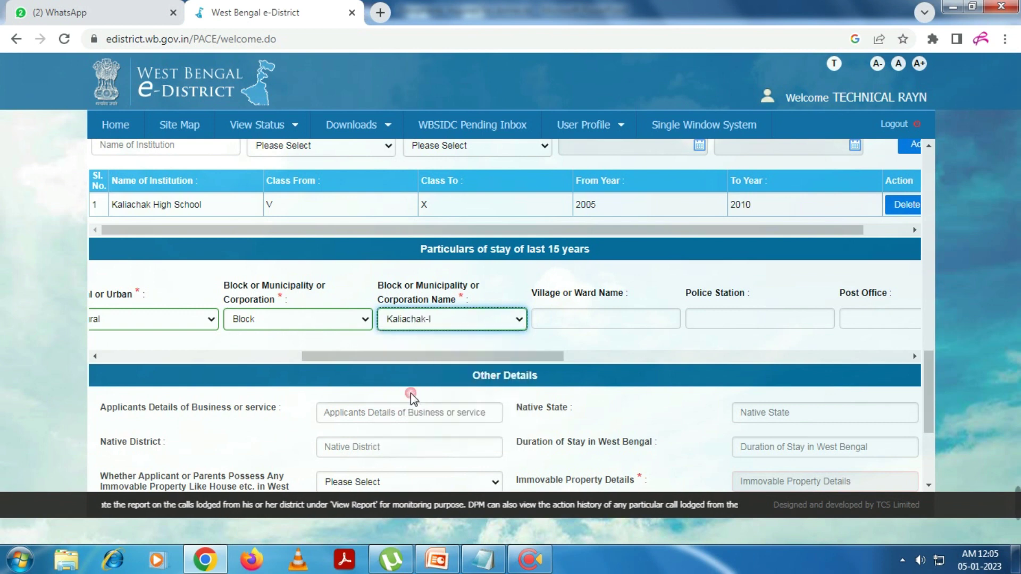
pyautogui.click(588, 323)
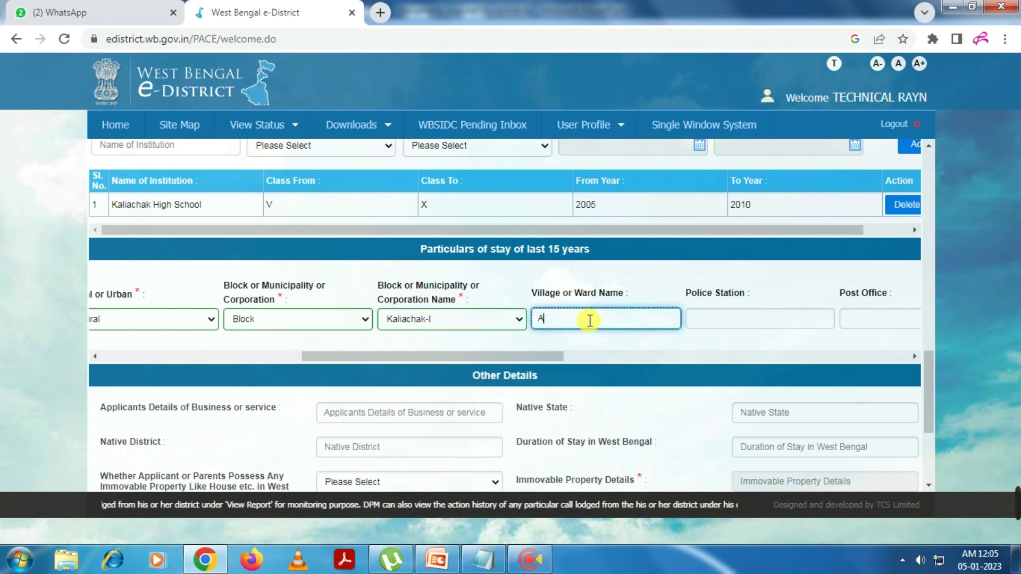
# Fill the stay's village, police station, post office, both address lines and PIN code
pyautogui.press('Tab')
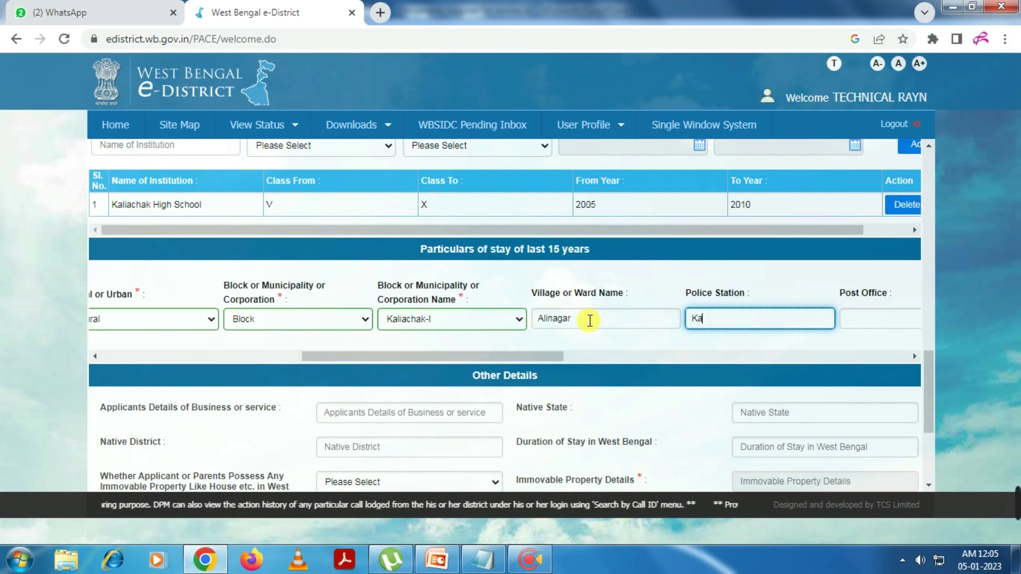
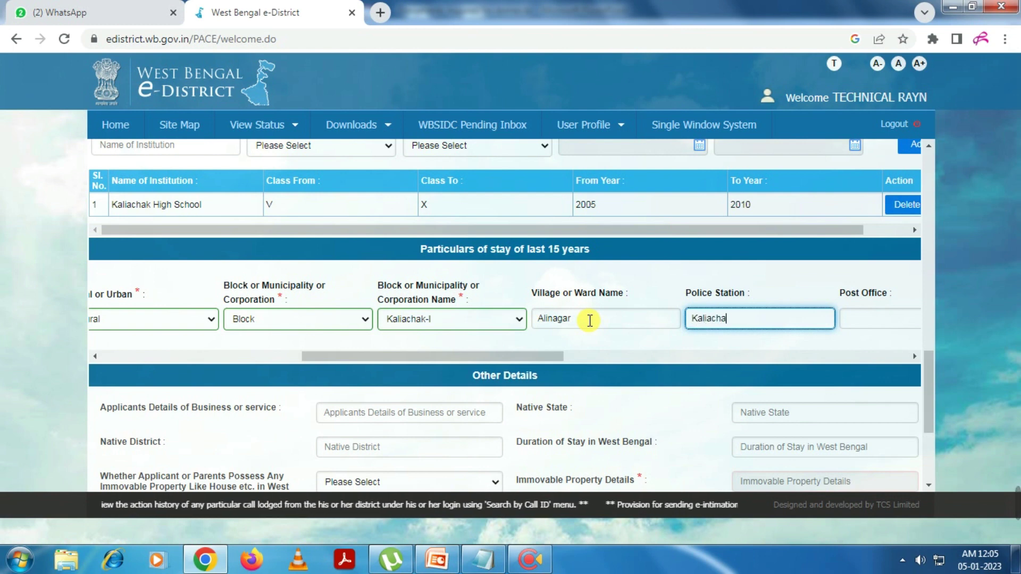
pyautogui.press('Tab')
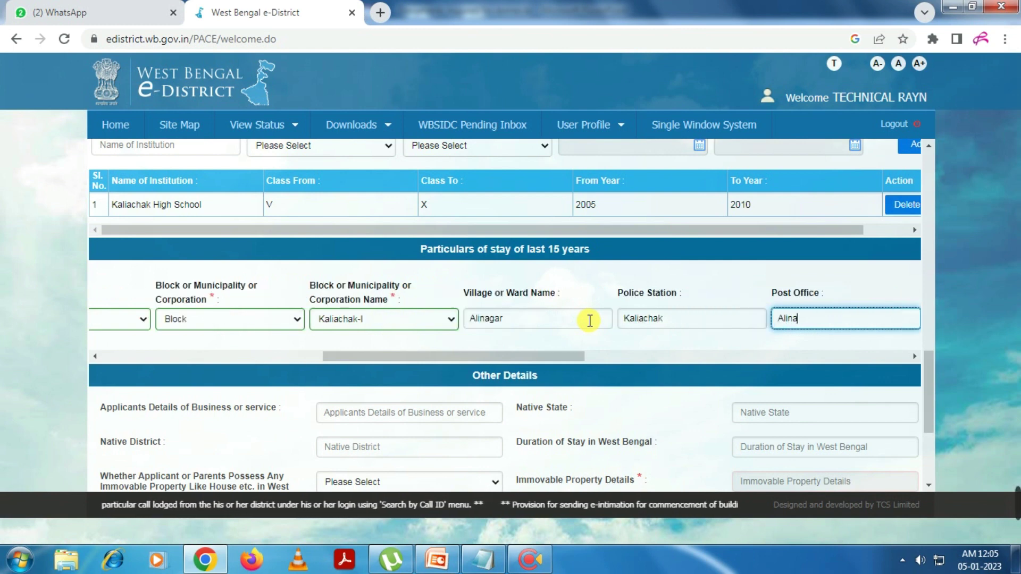
pyautogui.press('Tab')
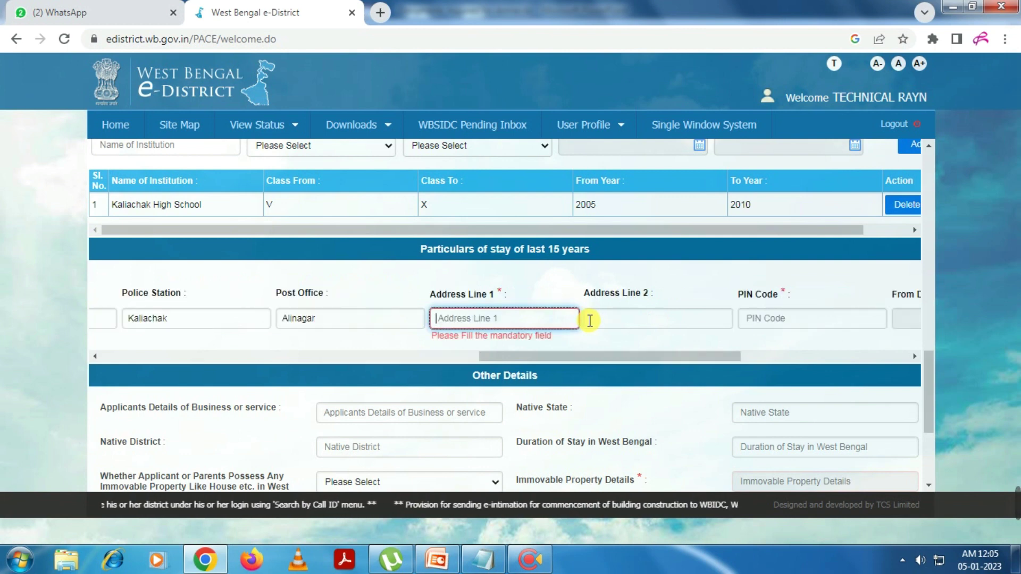
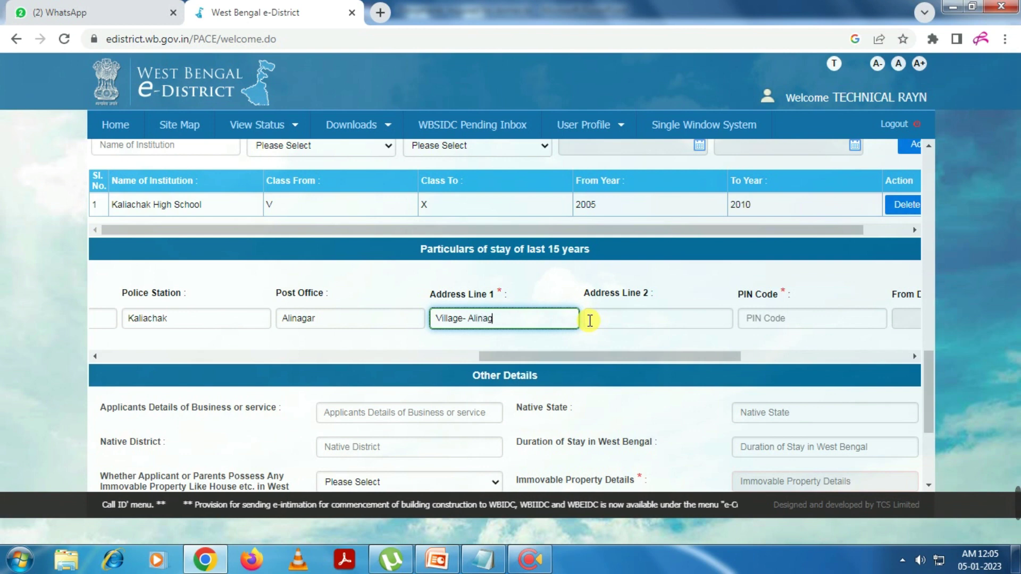
pyautogui.click(590, 320)
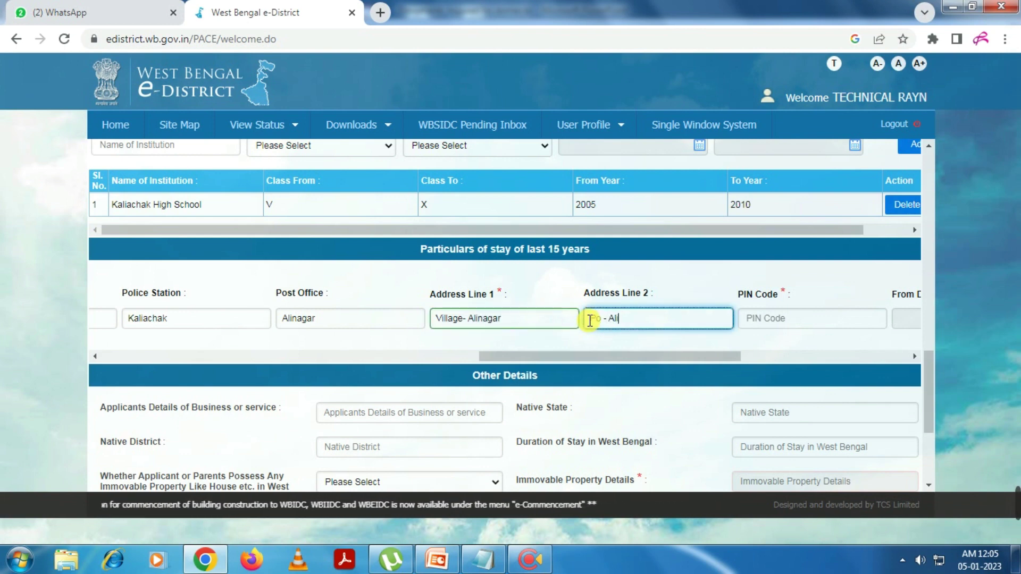
pyautogui.press('Tab')
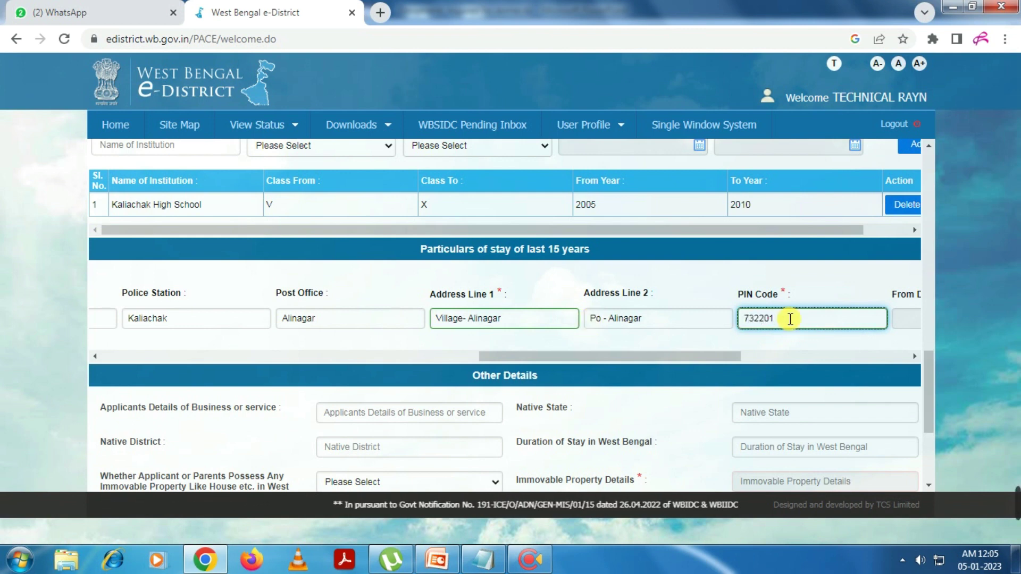
pyautogui.press('Tab')
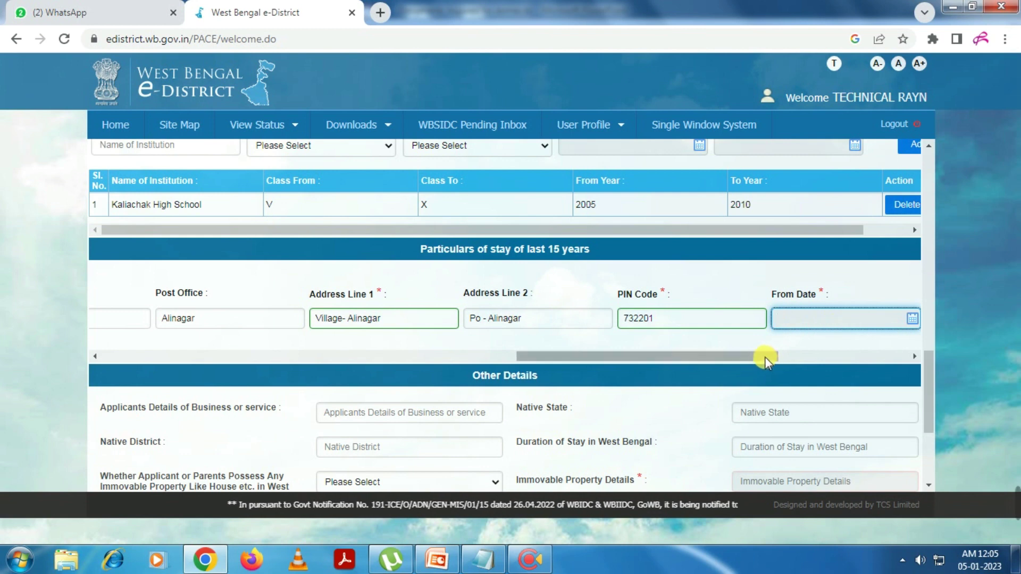
# Set the stay's From Date to 01/01/1994 in the calendar
pyautogui.moveTo(764, 356); pyautogui.dragTo(829, 352)
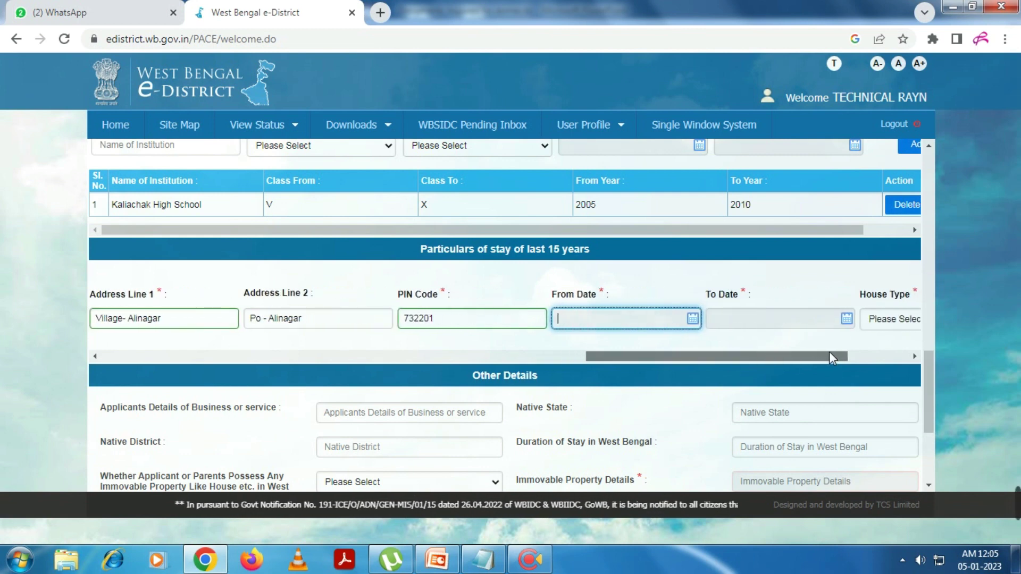
pyautogui.click(700, 320)
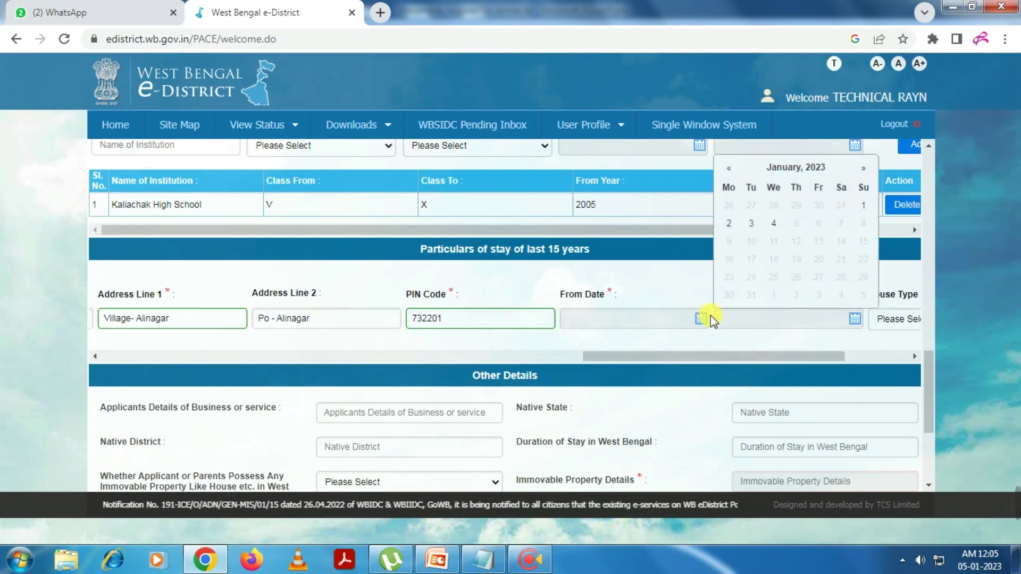
pyautogui.click(779, 171)
pyautogui.click(779, 169)
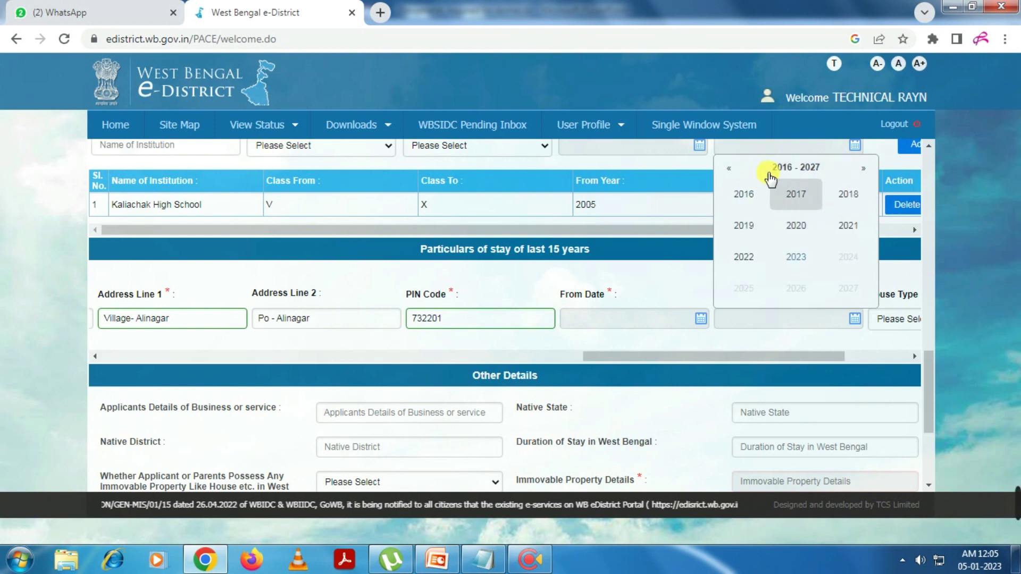
pyautogui.click(729, 169)
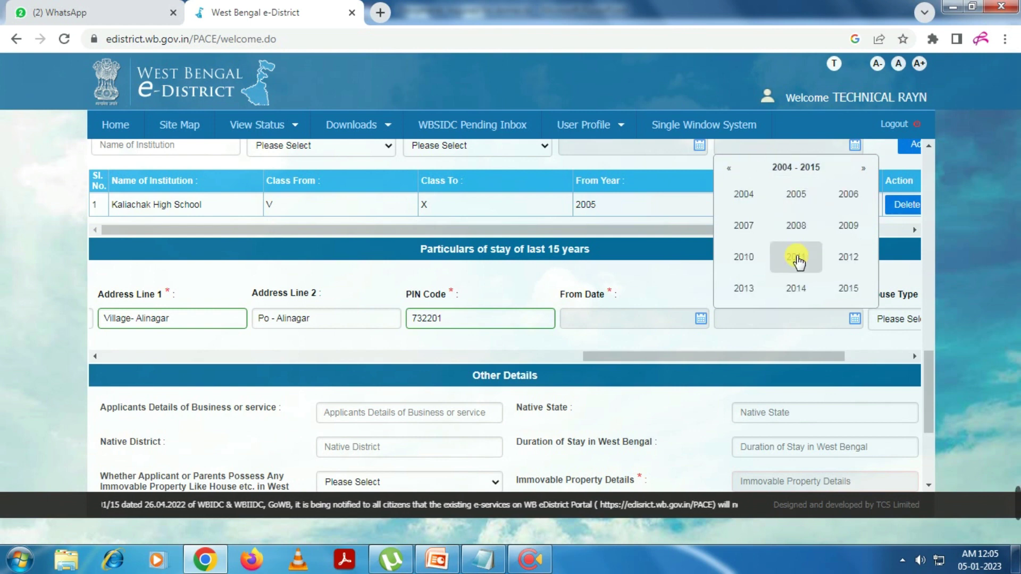
pyautogui.click(728, 169)
pyautogui.click(729, 170)
pyautogui.click(863, 168)
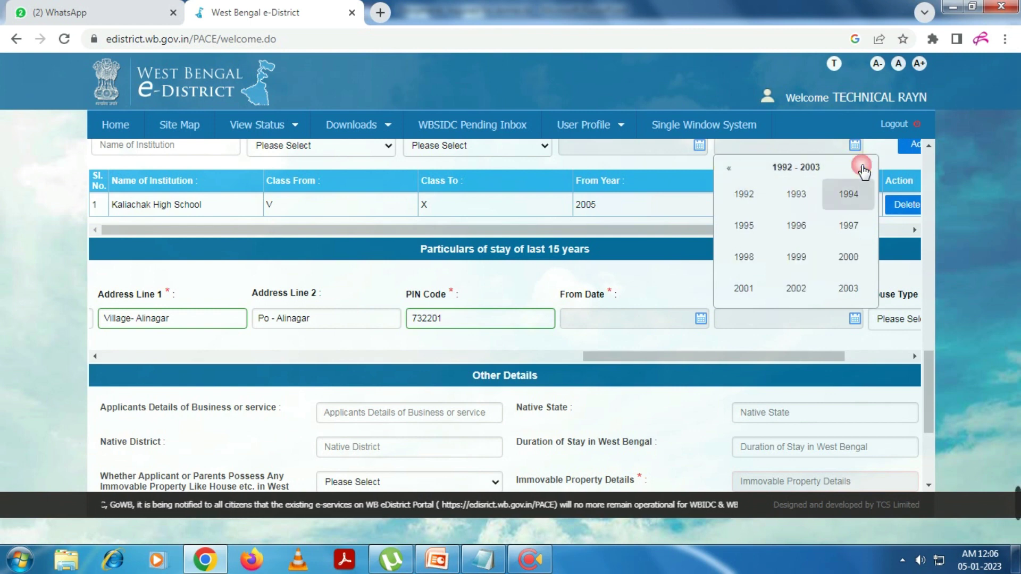
pyautogui.click(849, 196)
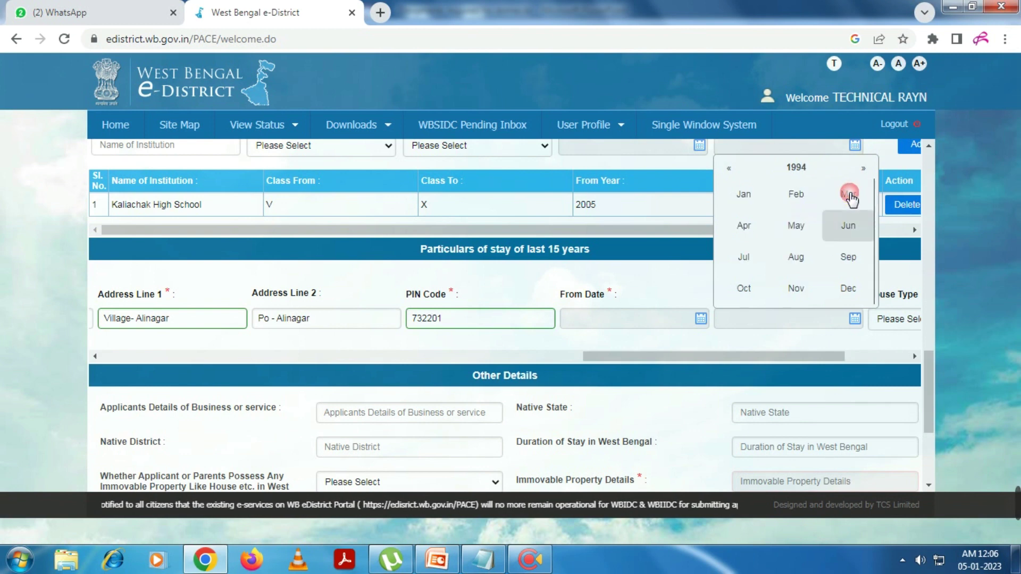
pyautogui.click(757, 196)
pyautogui.click(841, 208)
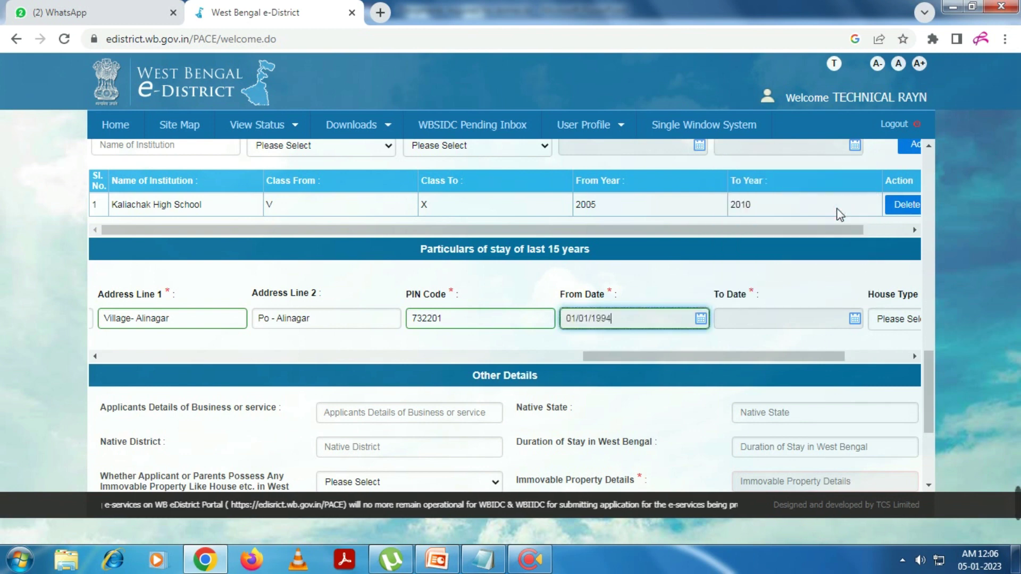
# Set the stay's To Date to 04/01/2023 and house type Owned
pyautogui.moveTo(714, 361); pyautogui.dragTo(776, 356)
pyautogui.click(653, 320)
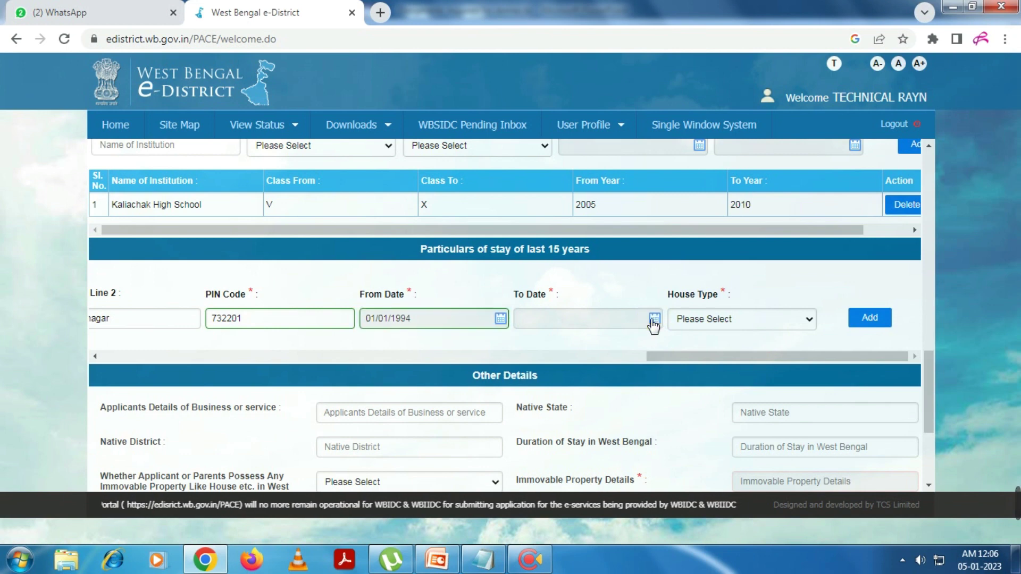
pyautogui.click(727, 224)
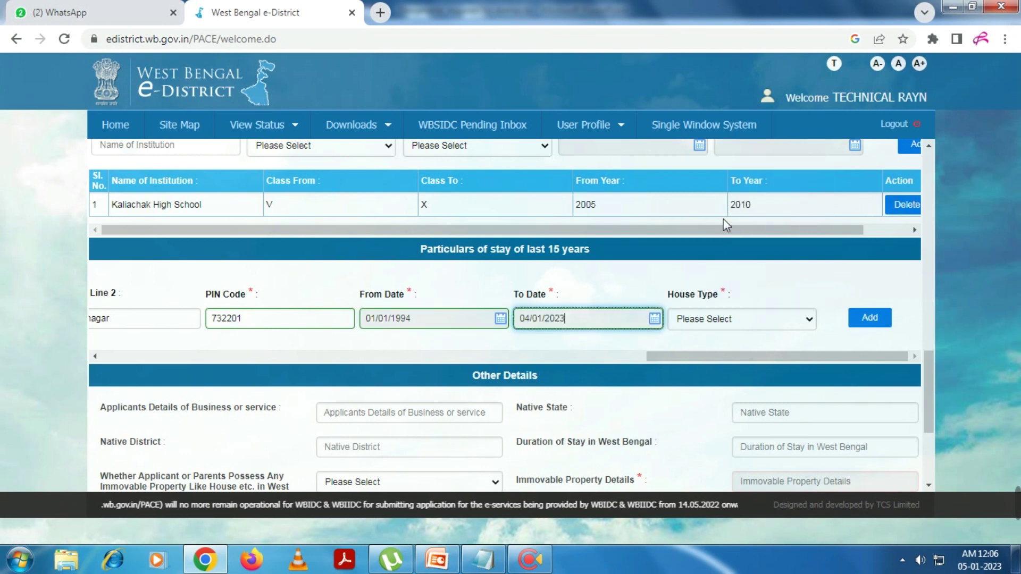
pyautogui.click(760, 320)
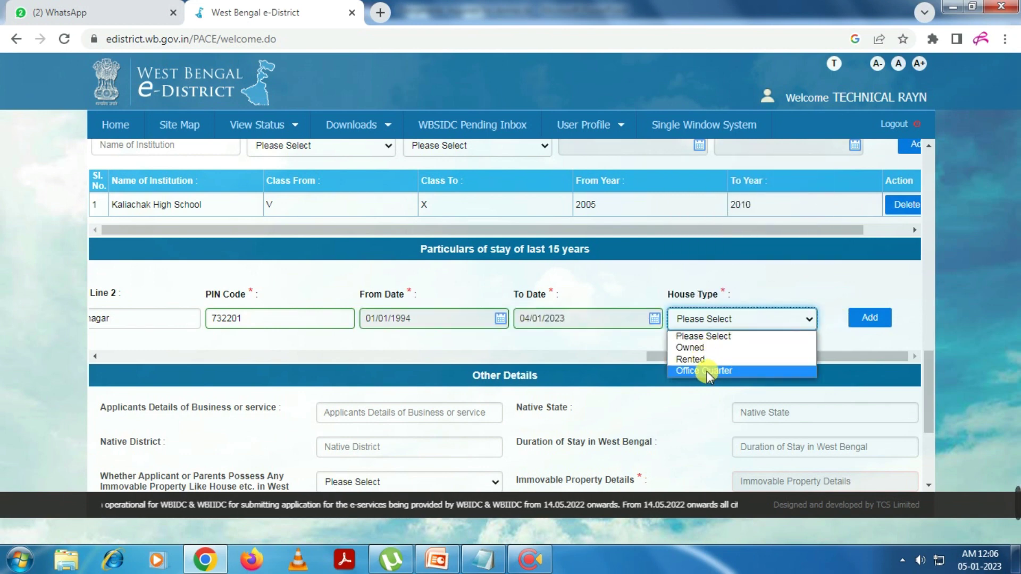
pyautogui.click(691, 347)
# Add the stay period to the list and scroll down to the remaining questions
pyautogui.click(857, 322)
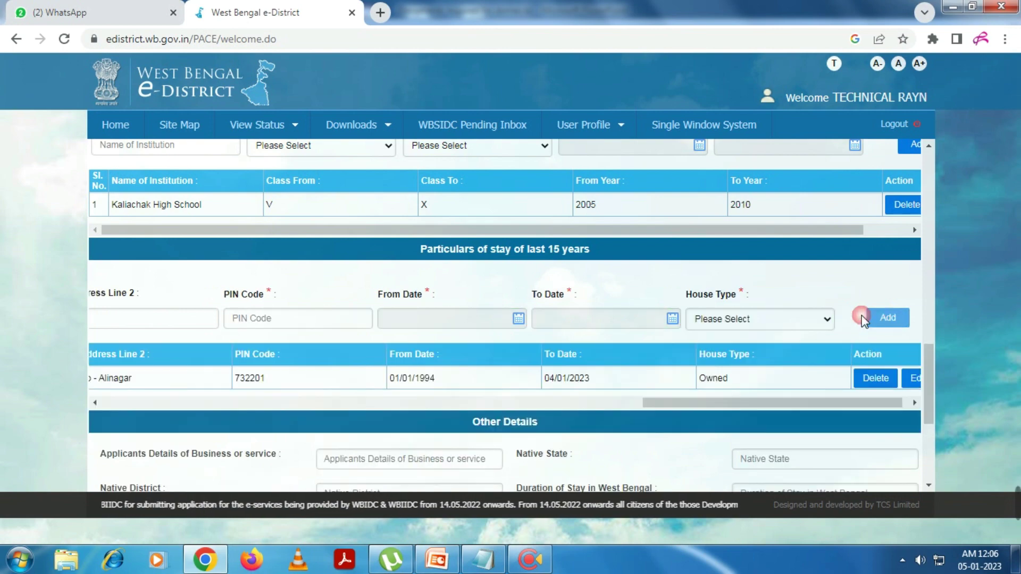
pyautogui.scroll(-2, 697, 410)
pyautogui.moveTo(687, 335); pyautogui.dragTo(330, 329)
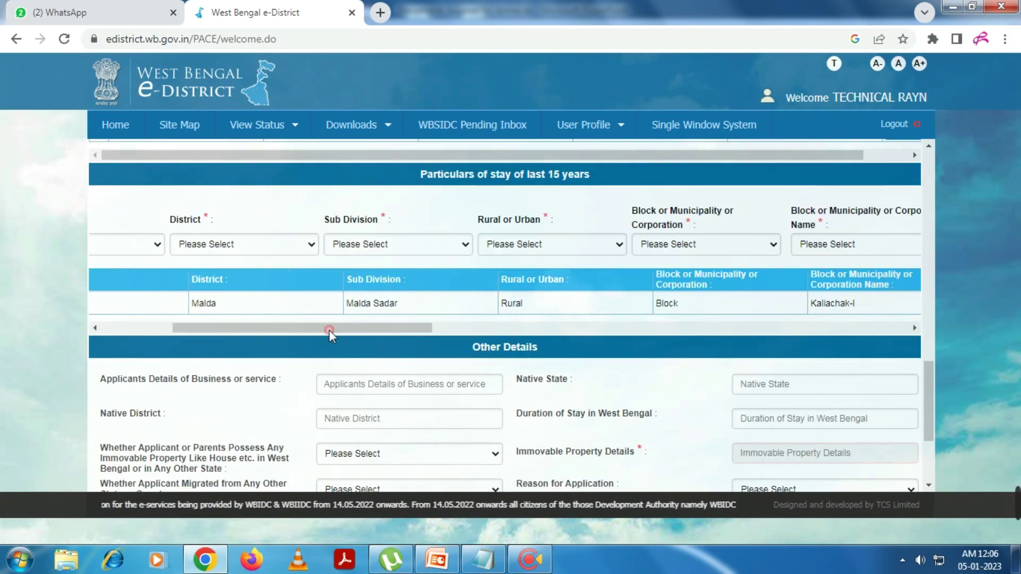
pyautogui.scroll(-3, 258, 363)
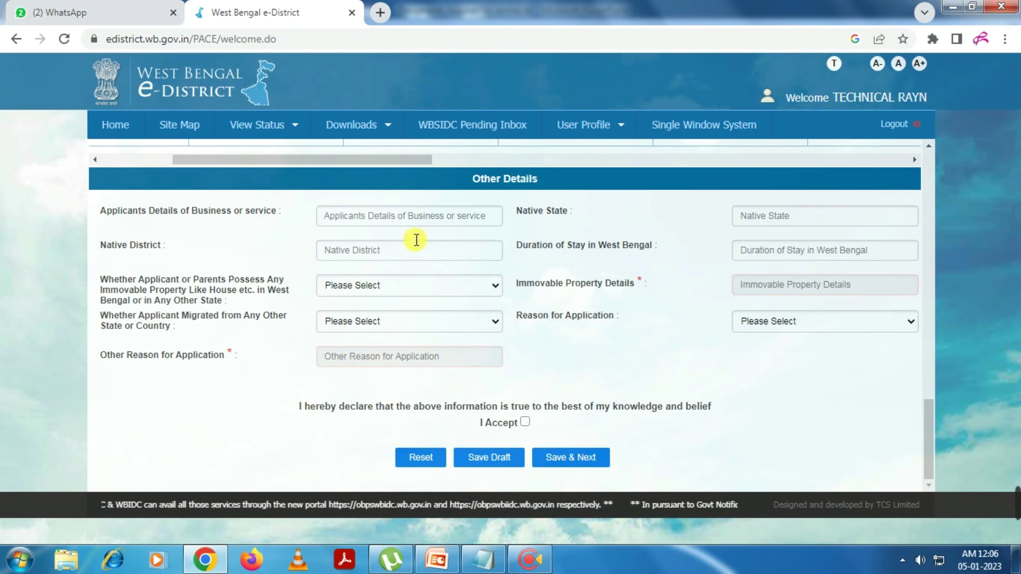
# Answer No to owning property and to having migrated, and choose Other as the reason
pyautogui.click(347, 286)
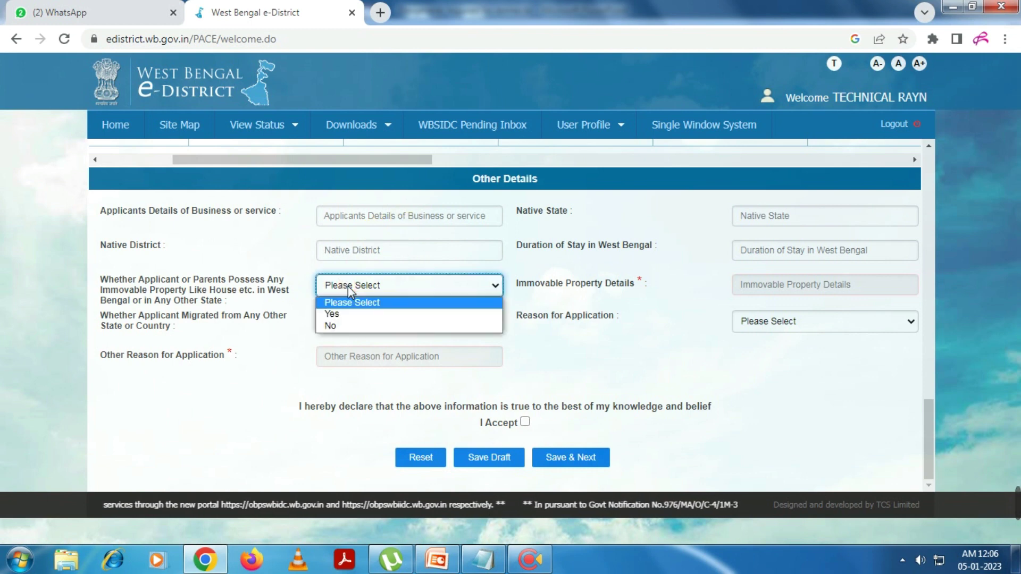
pyautogui.click(343, 330)
pyautogui.click(360, 322)
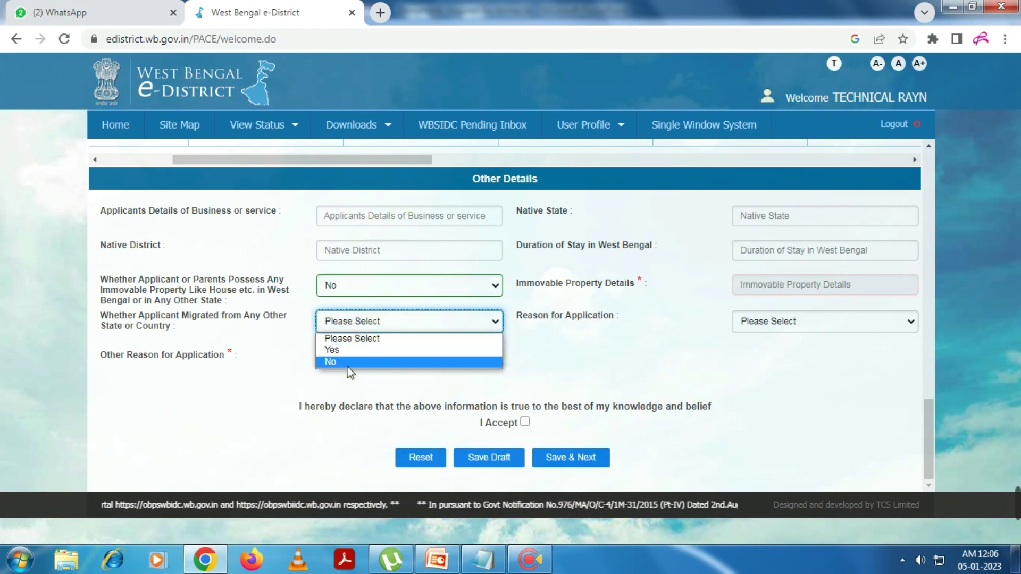
pyautogui.click(351, 359)
pyautogui.click(788, 324)
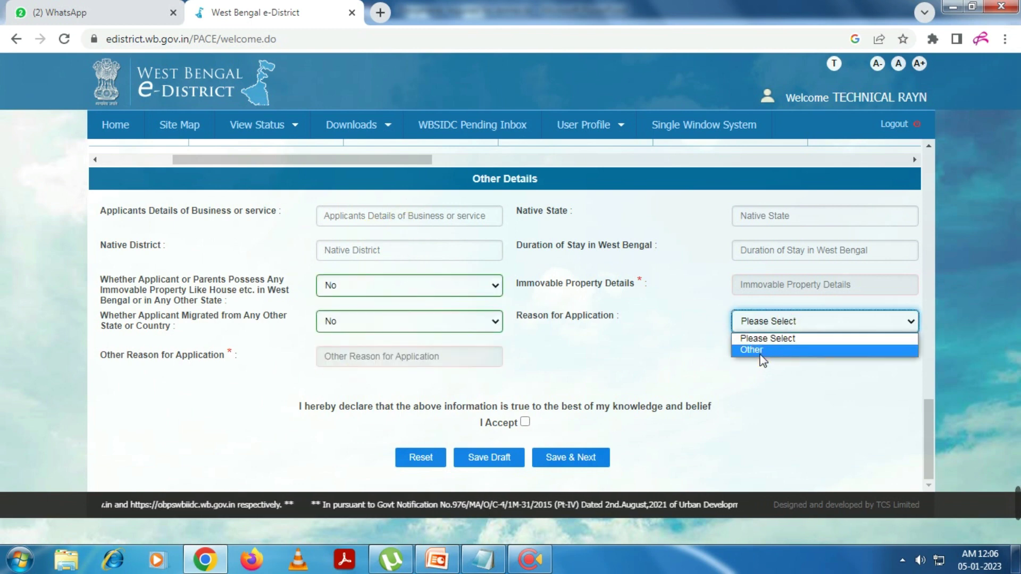
pyautogui.click(776, 357)
# Enter 'Defence Line' as the other reason, accept the declaration, and save
pyautogui.click(407, 361)
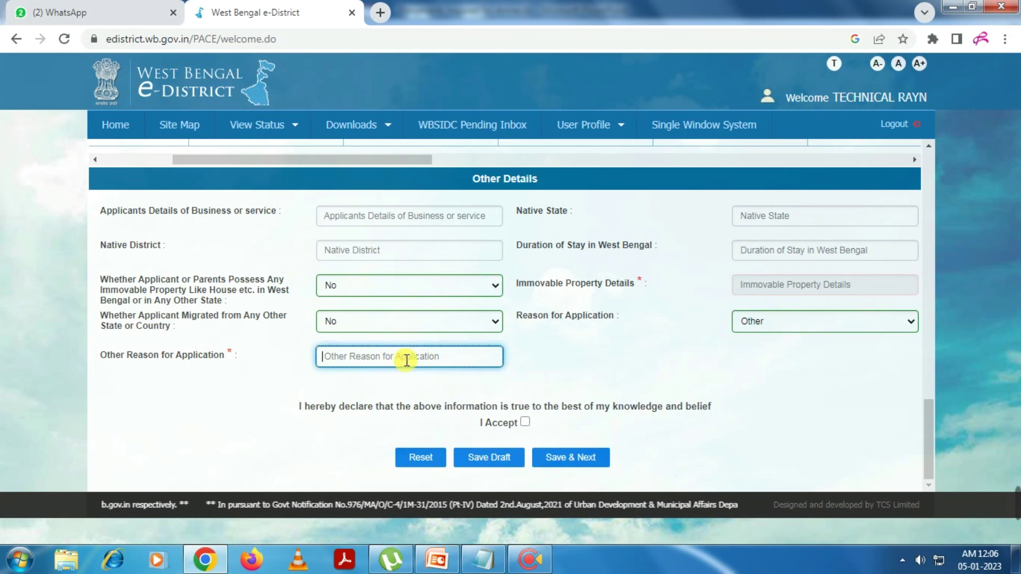
pyautogui.write('Deffe')
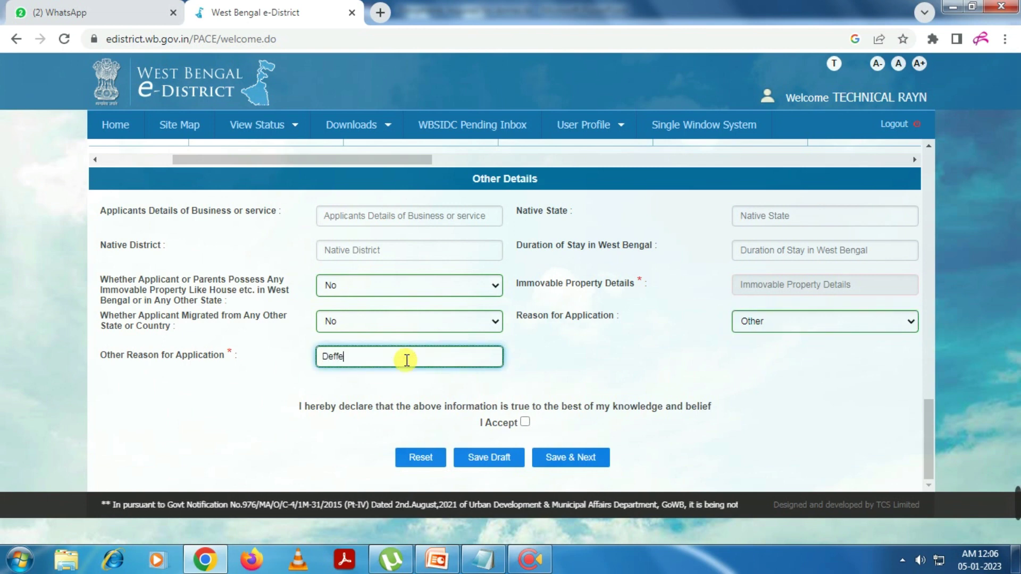
pyautogui.write('nce')
pyautogui.press('BackSpace')
pyautogui.press('BackSpace')
pyautogui.press('BackSpace')
pyautogui.press('BackSpace')
pyautogui.press('BackSpace')
pyautogui.press('BackSpace')
pyautogui.press('BackSpace')
pyautogui.write('fence Line')
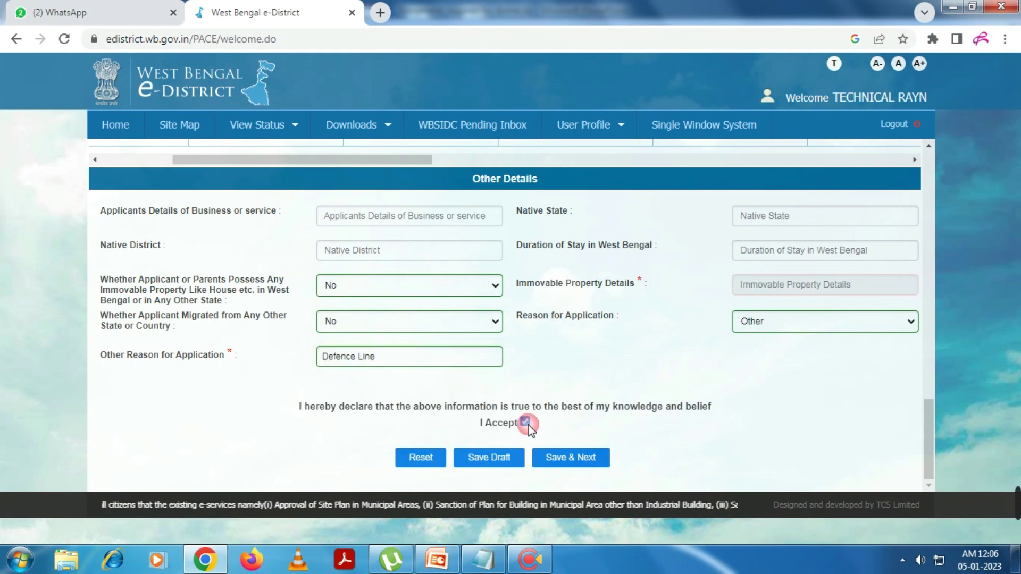
pyautogui.click(525, 422)
pyautogui.click(583, 458)
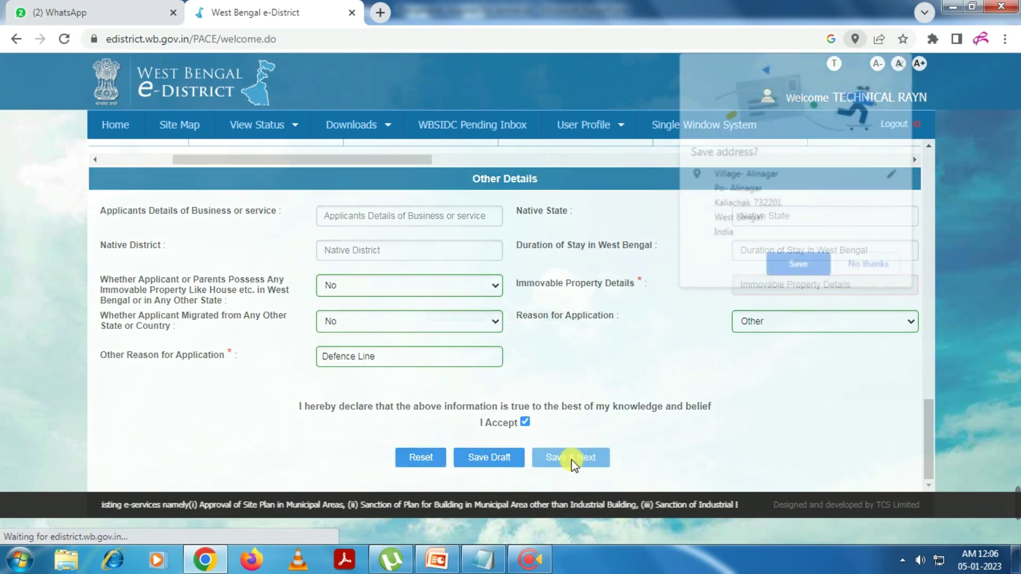
pyautogui.click(872, 266)
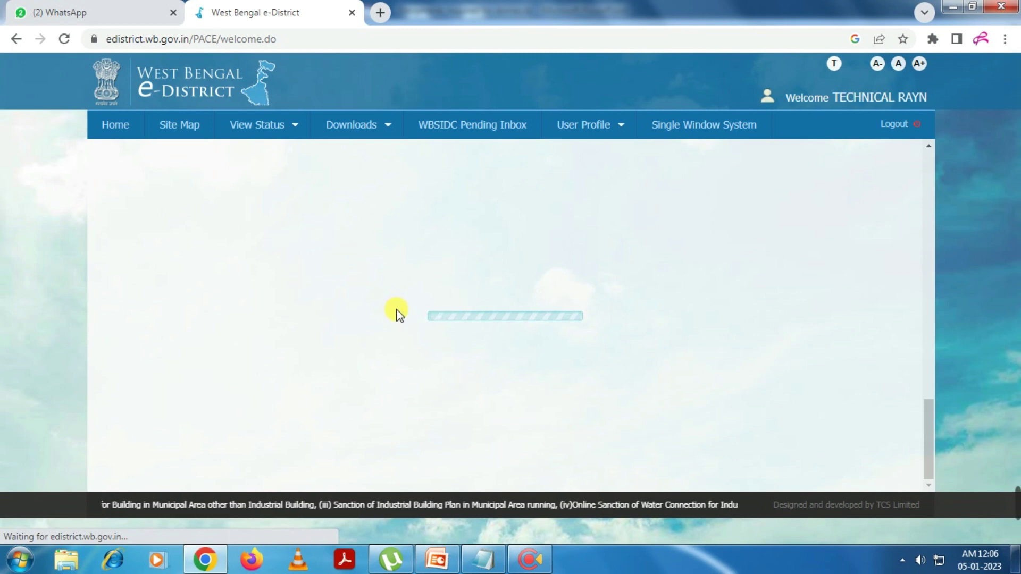
pyautogui.scroll(-3, 474, 346)
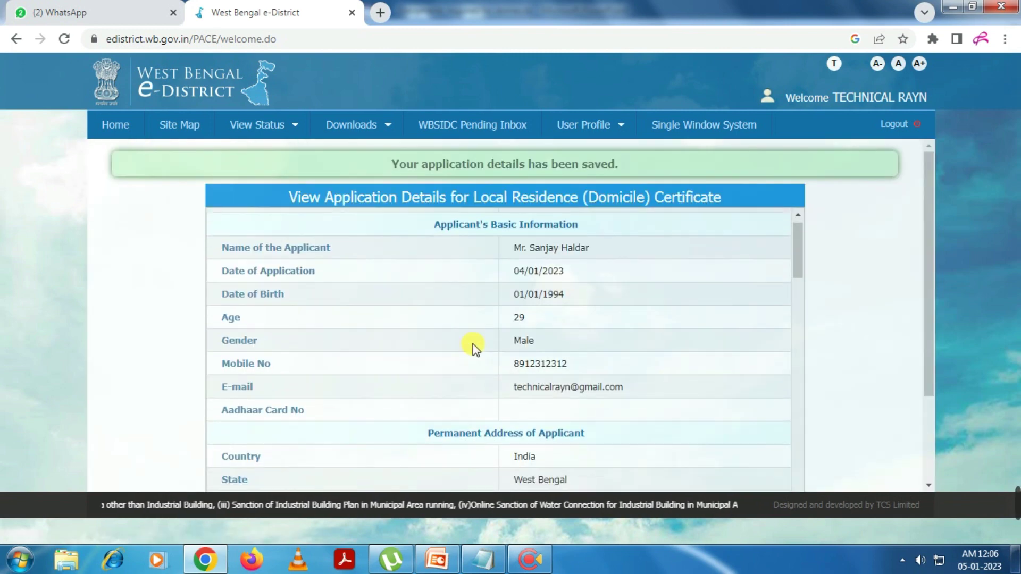
pyautogui.scroll(3, 486, 346)
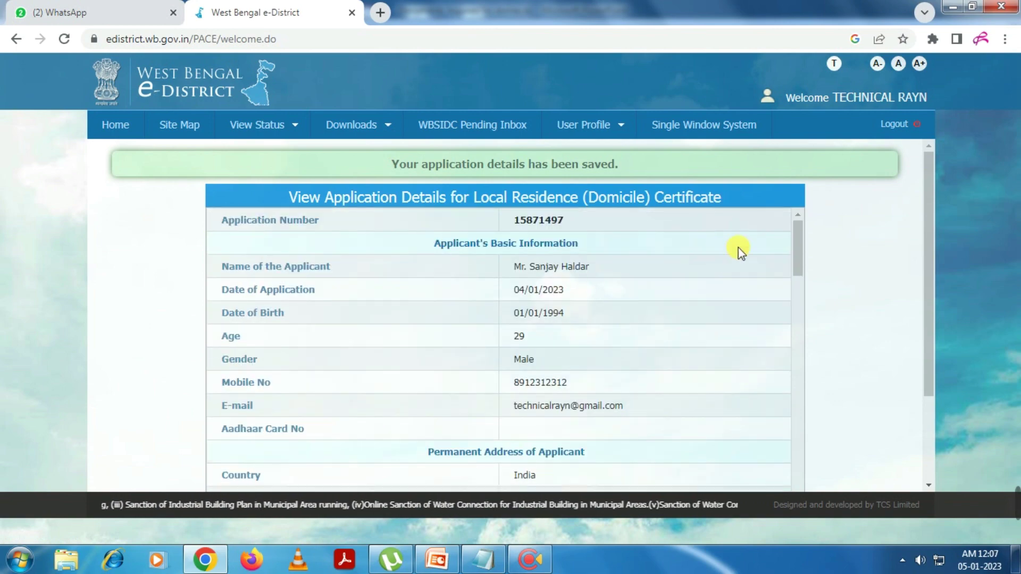
pyautogui.scroll(-1, 562, 327)
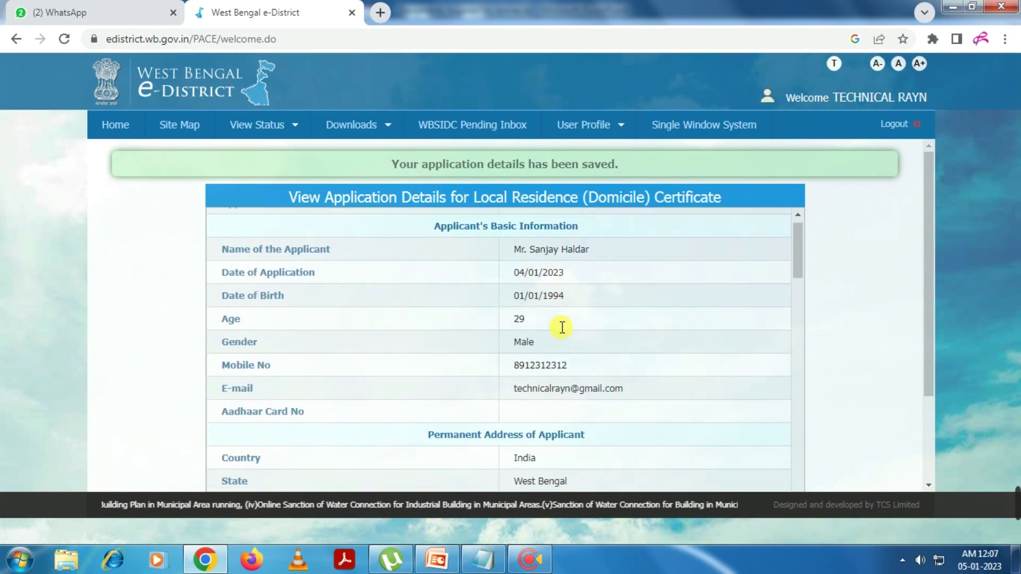
pyautogui.scroll(-5, 558, 345)
pyautogui.scroll(-3, 561, 319)
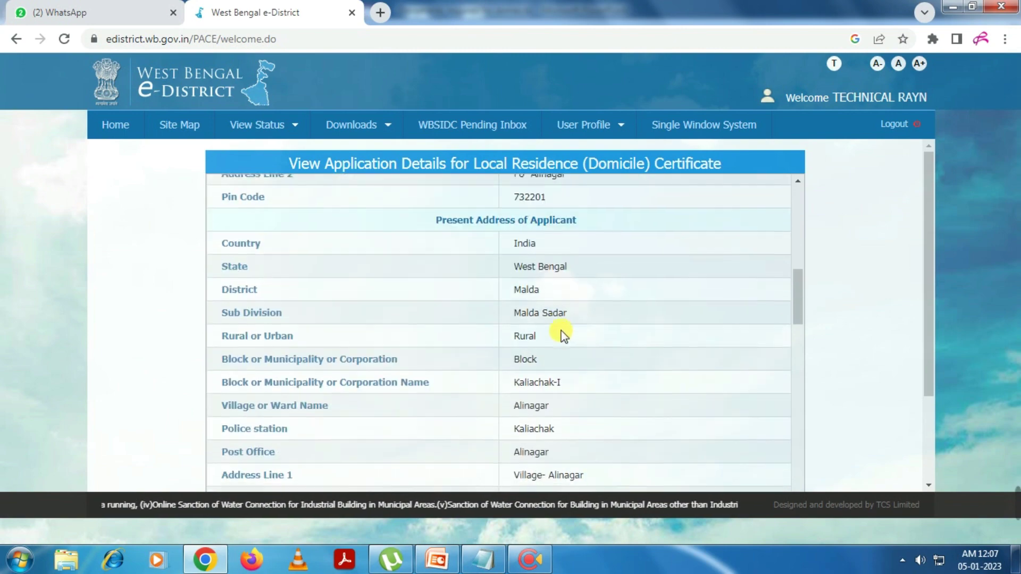
pyautogui.scroll(-8, 563, 335)
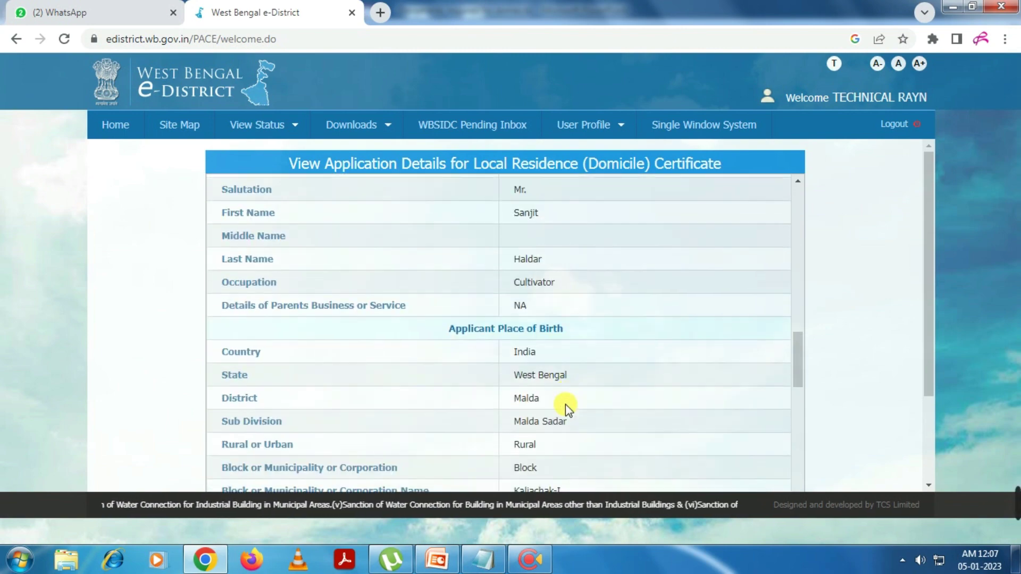
pyautogui.scroll(-8, 565, 404)
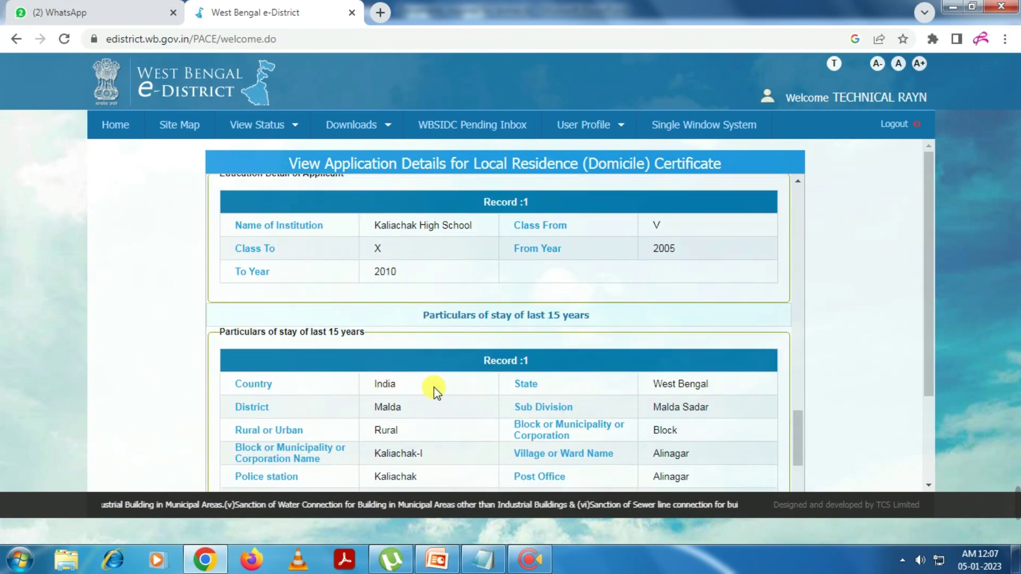
pyautogui.scroll(-10, 435, 392)
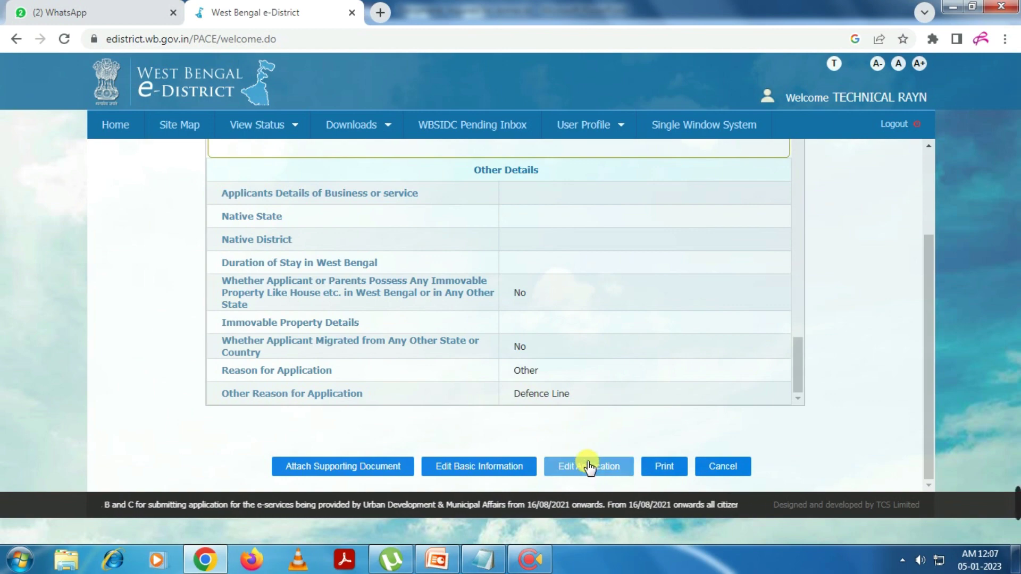
# Upload the residential proof, identity proof, photograph, birth proof and other relevant document
pyautogui.click(354, 467)
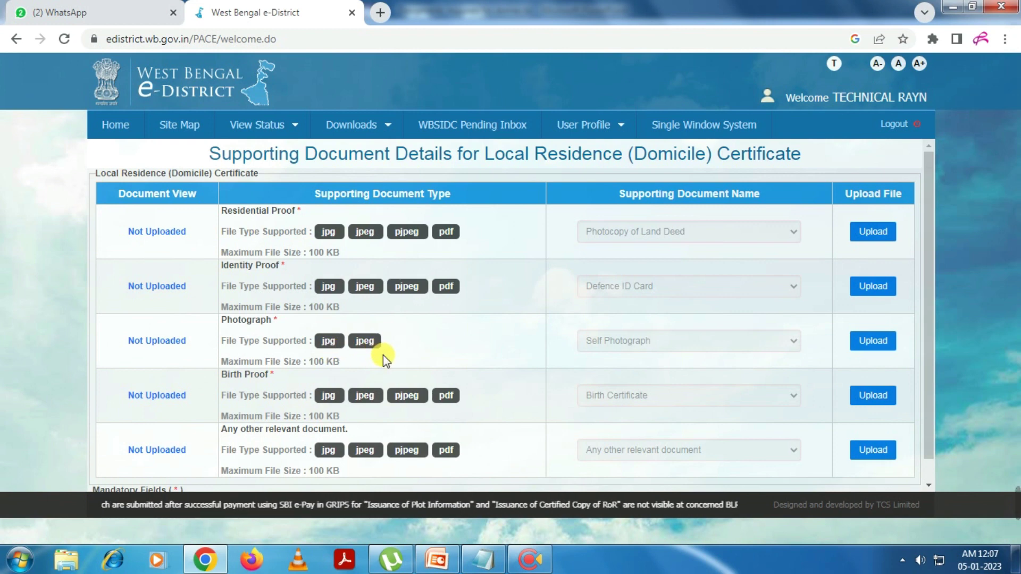
pyautogui.scroll(-1, 506, 330)
pyautogui.scroll(1, 505, 325)
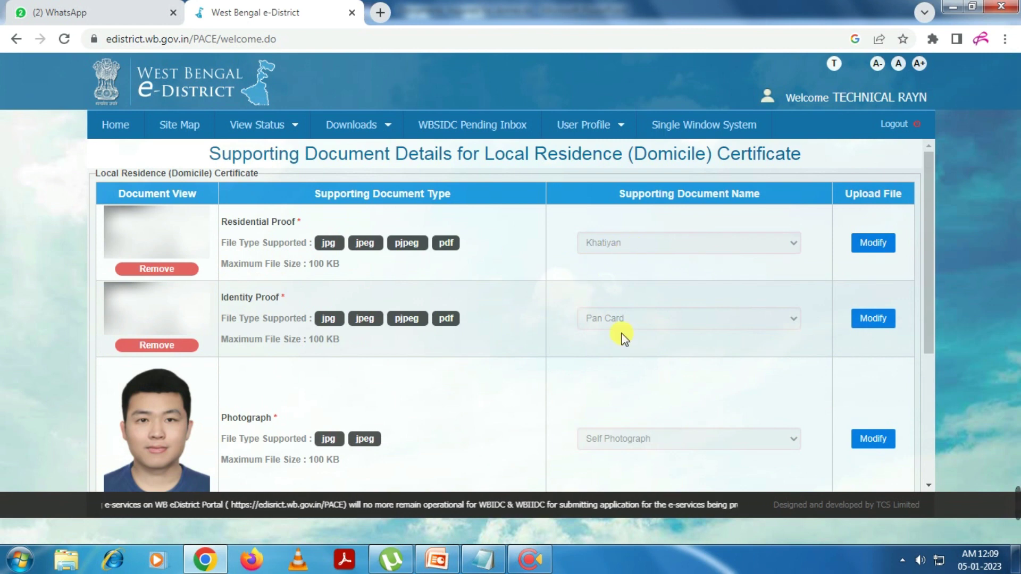
pyautogui.scroll(-2, 617, 327)
pyautogui.scroll(-4, 639, 367)
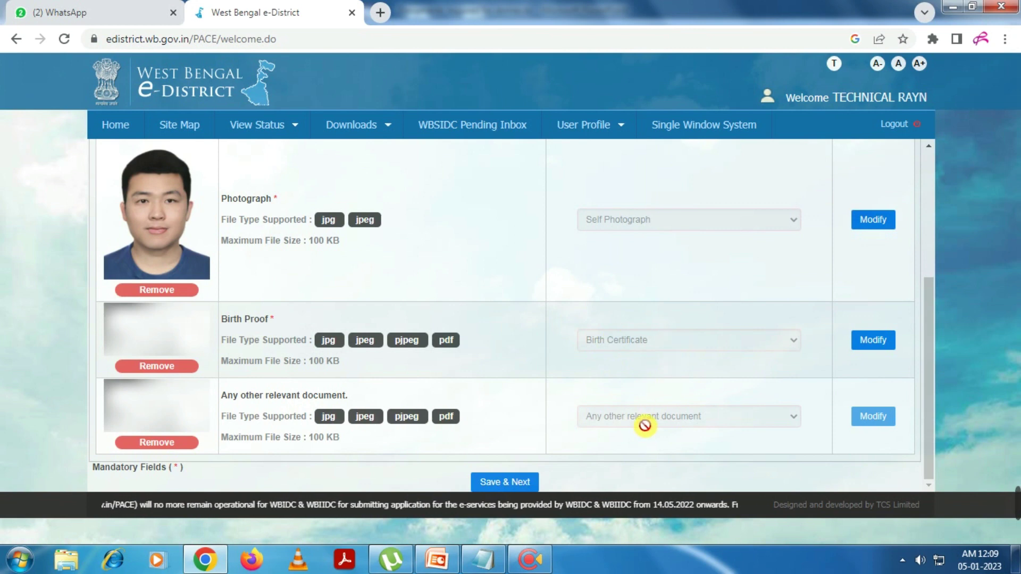
pyautogui.moveTo(1017, 516)
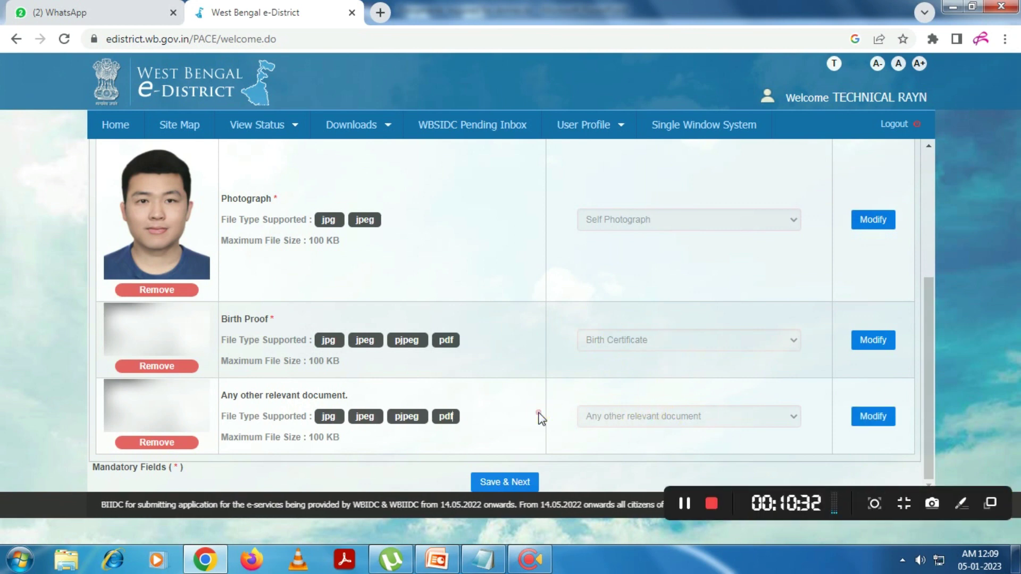
# Save the attached documents and review the application details, selecting the application number
pyautogui.click(522, 482)
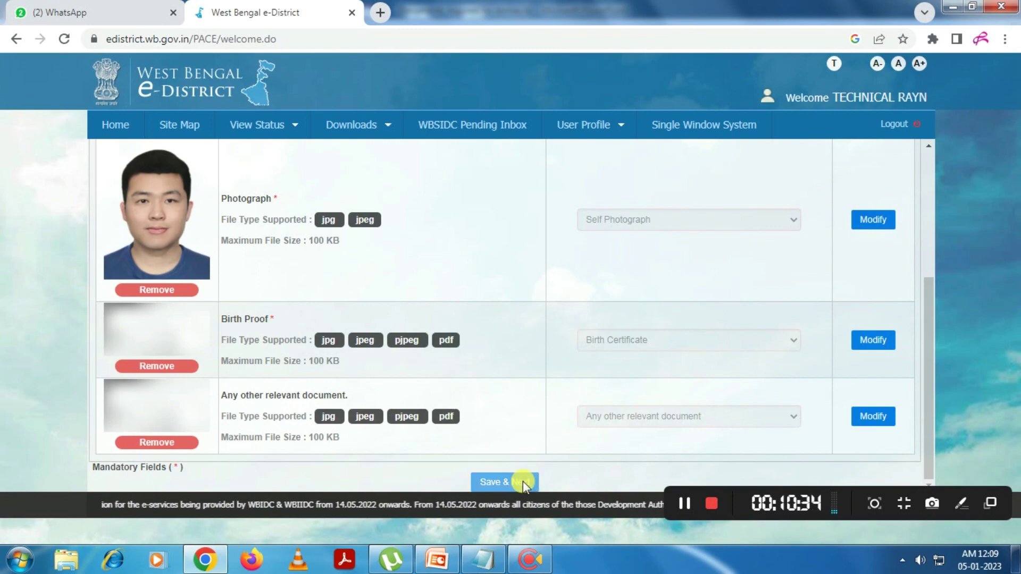
pyautogui.scroll(-3, 622, 218)
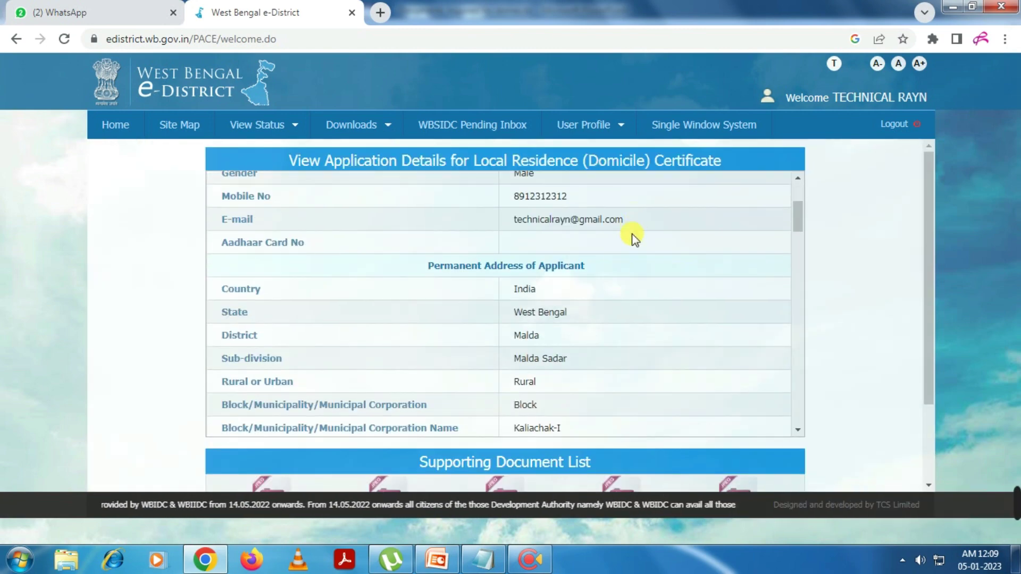
pyautogui.scroll(3, 607, 250)
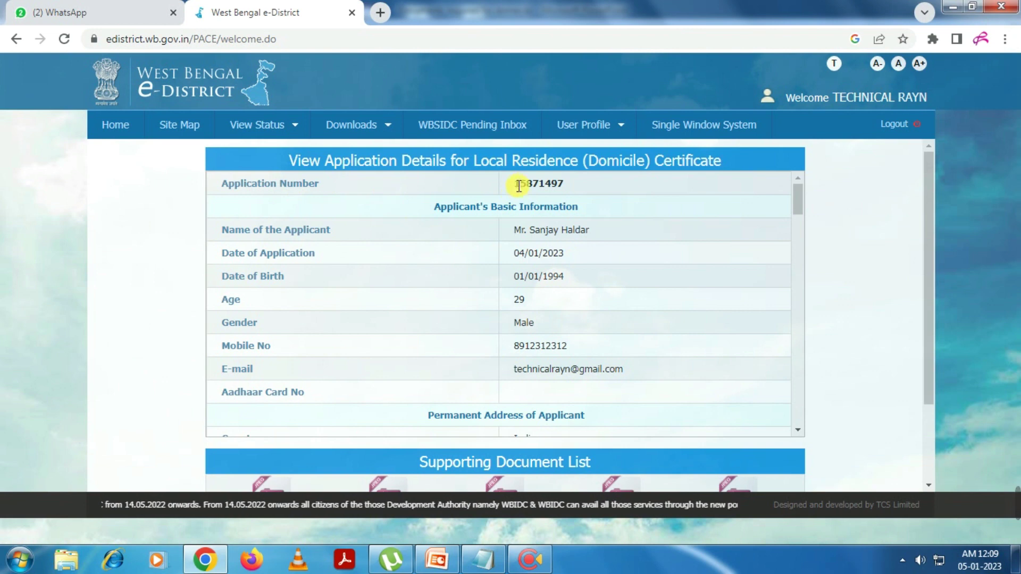
pyautogui.moveTo(514, 184); pyautogui.dragTo(572, 187)
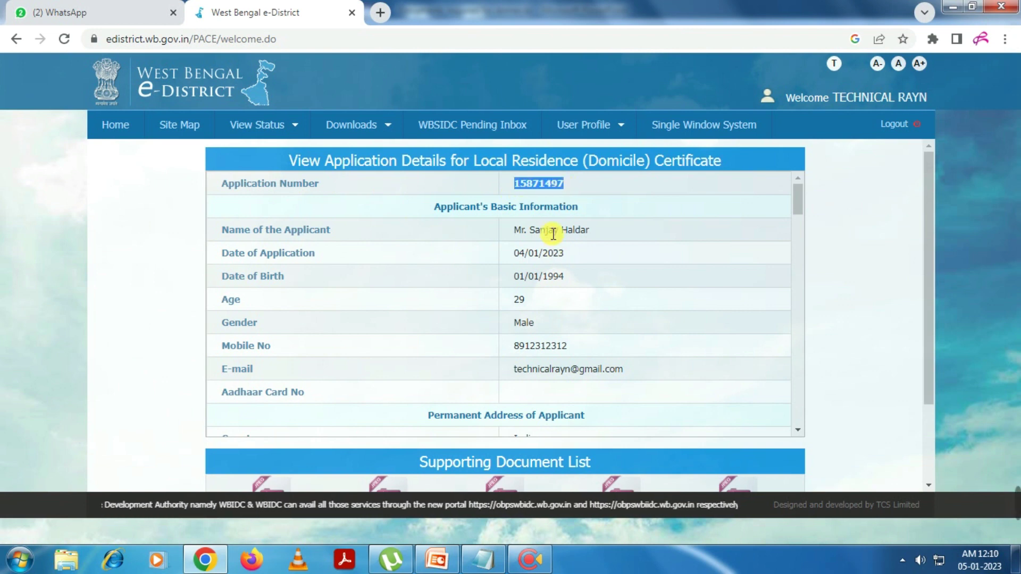
# Scroll through the supporting document list and submit the domicile certificate application
pyautogui.scroll(-1, 553, 233)
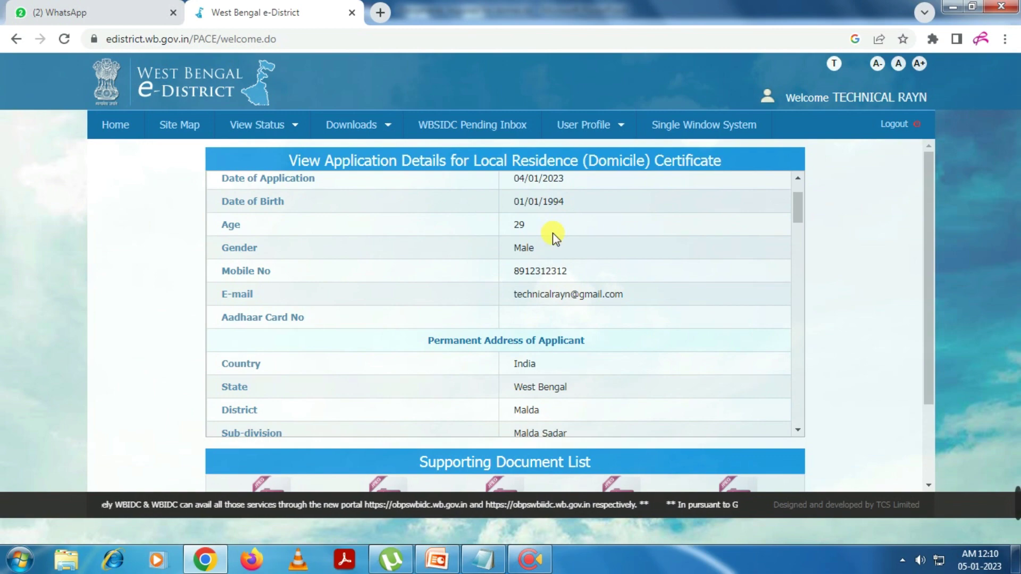
pyautogui.scroll(-8, 525, 298)
pyautogui.scroll(-15, 525, 372)
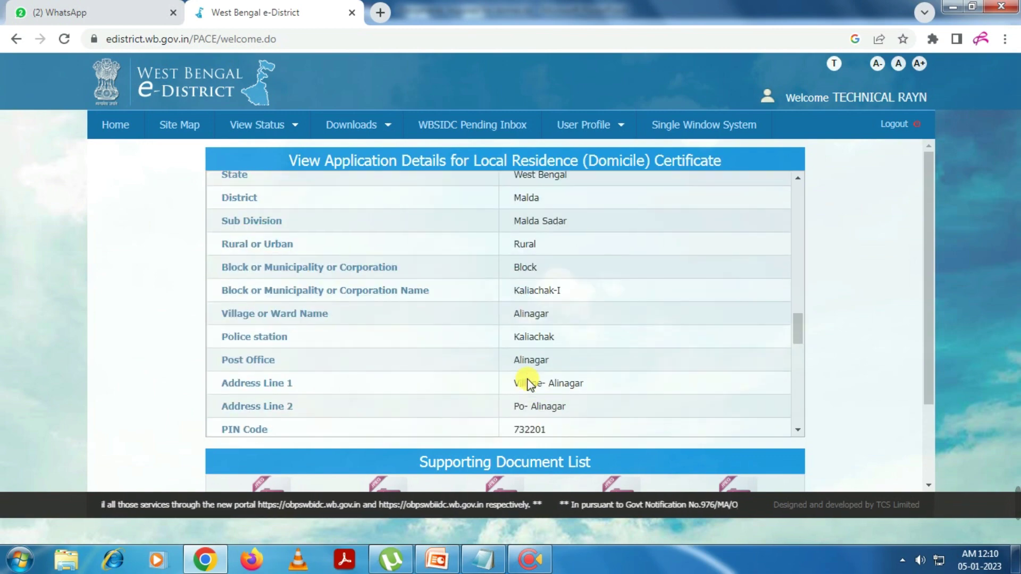
pyautogui.scroll(-3, 510, 333)
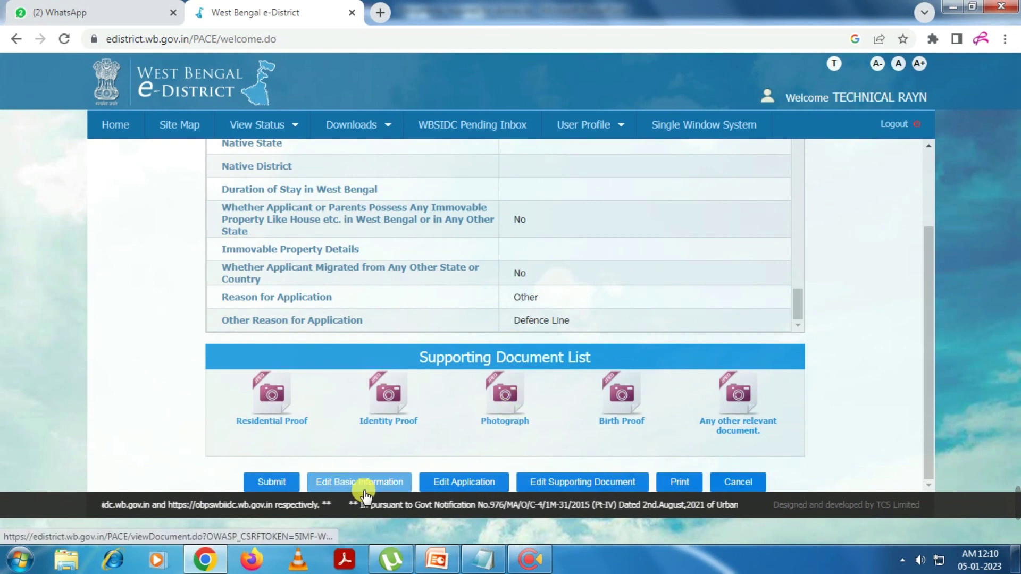
pyautogui.click(277, 480)
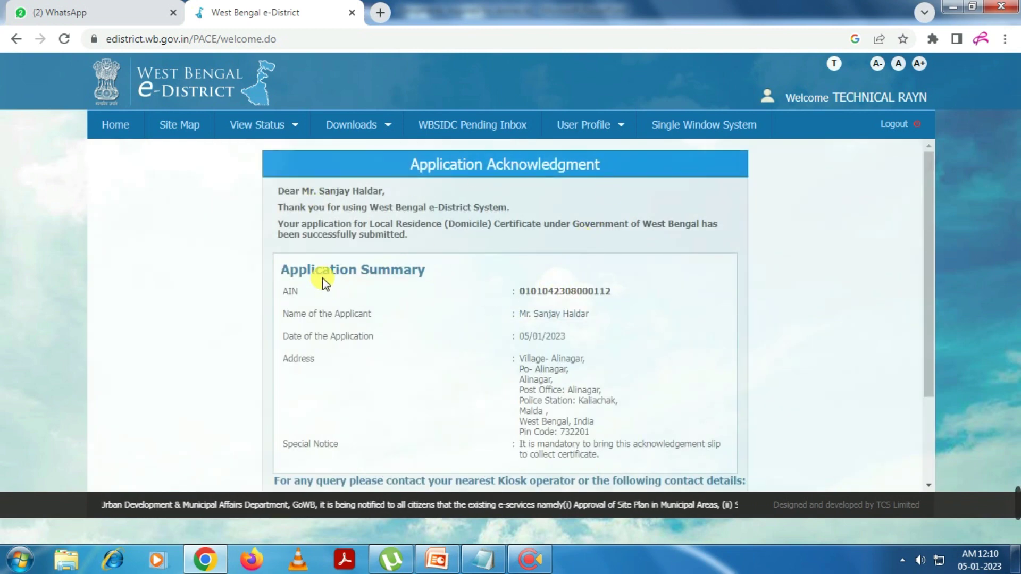
# Copy the acknowledgment's AIN and bring up the print dialog for the acknowledgment slip
pyautogui.doubleClick(556, 290)
pyautogui.rightClick(569, 292)
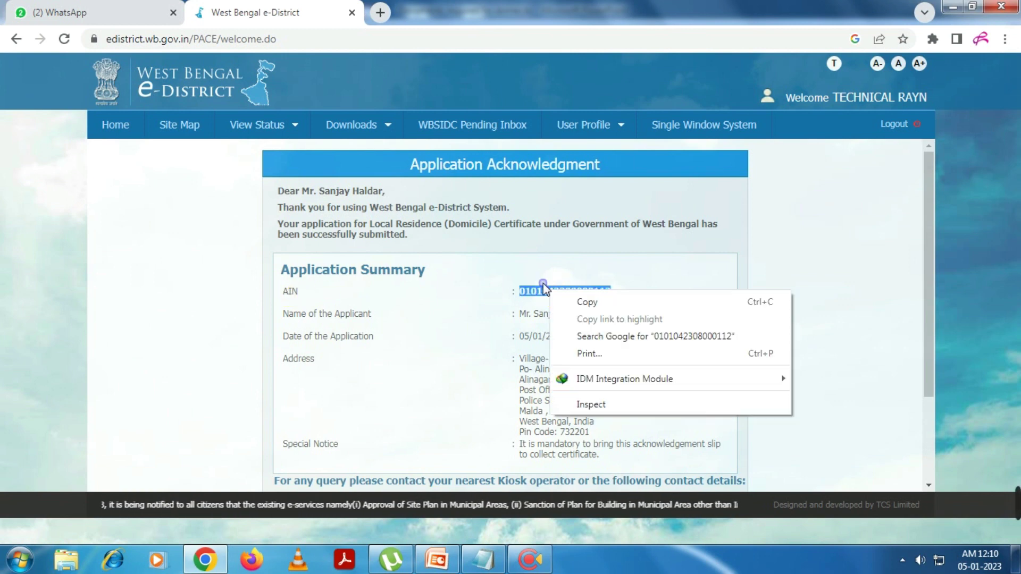
pyautogui.click(584, 300)
pyautogui.scroll(-3, 564, 319)
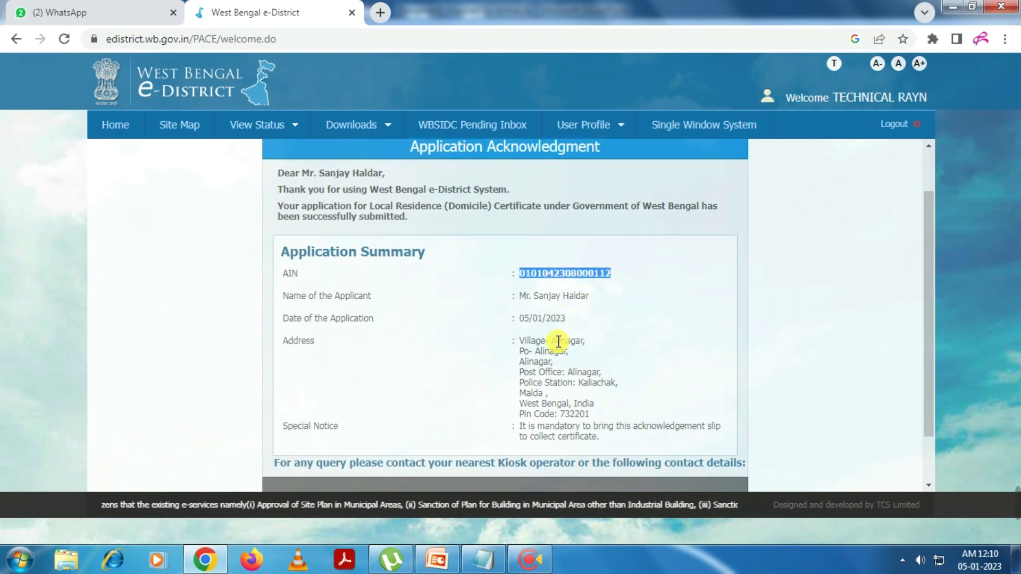
pyautogui.click(477, 479)
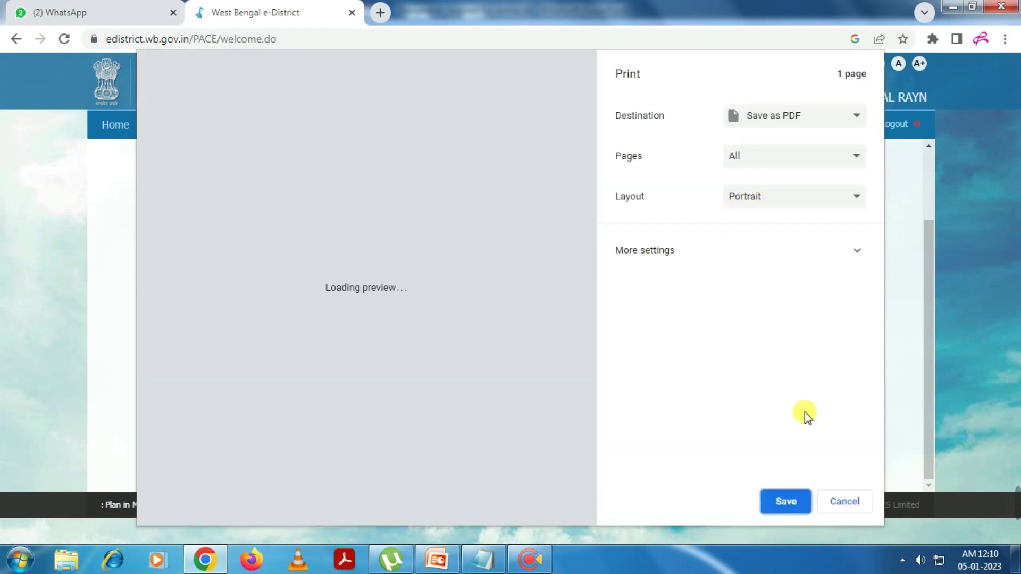
# Save the acknowledgment as a PDF in the Desktop folder
pyautogui.click(787, 503)
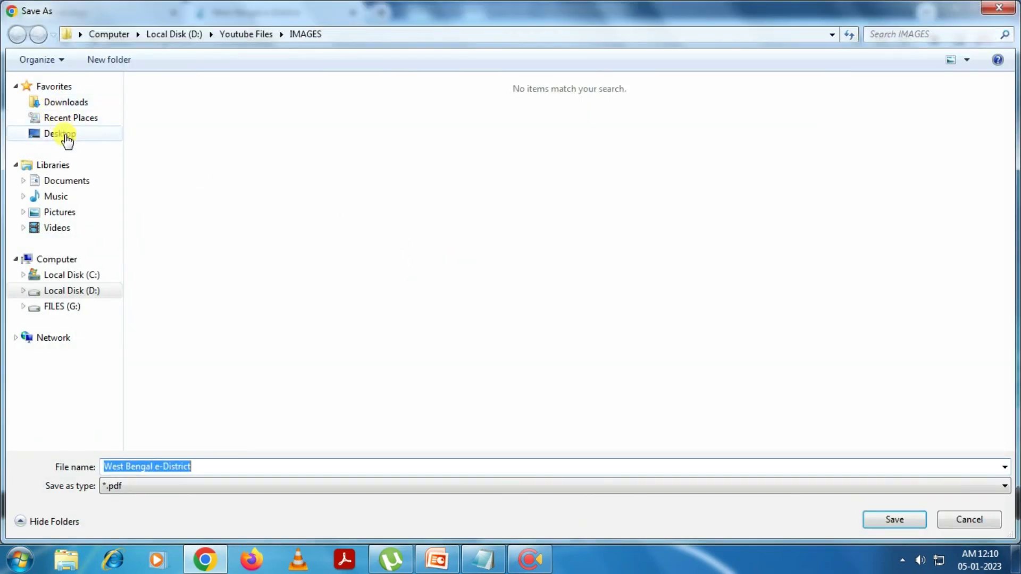
pyautogui.click(65, 136)
pyautogui.click(894, 520)
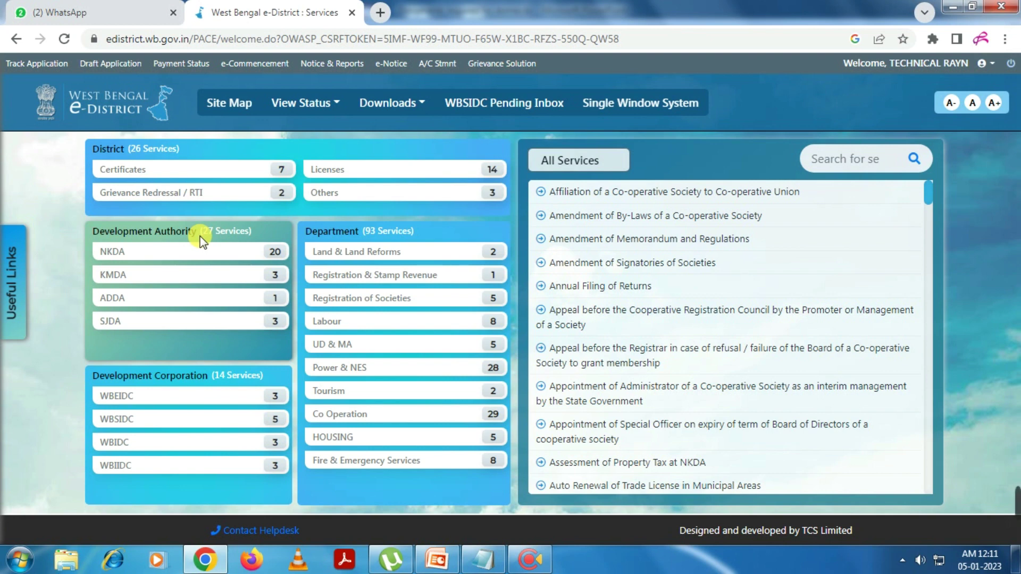
# On the Track Application page, search tracked applications by pasting the copied AIN
pyautogui.click(48, 64)
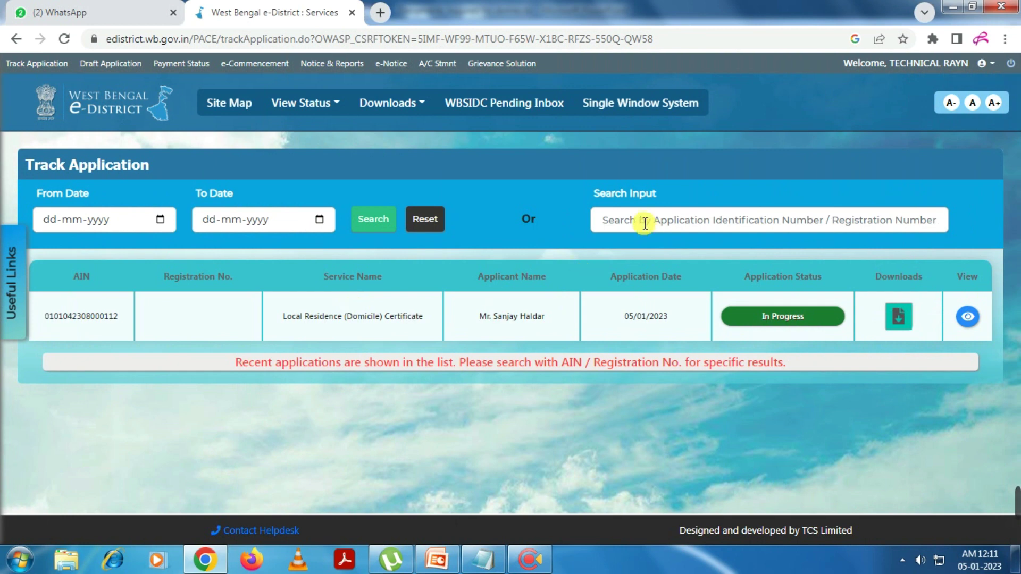
pyautogui.click(641, 223)
pyautogui.rightClick(642, 222)
pyautogui.click(674, 310)
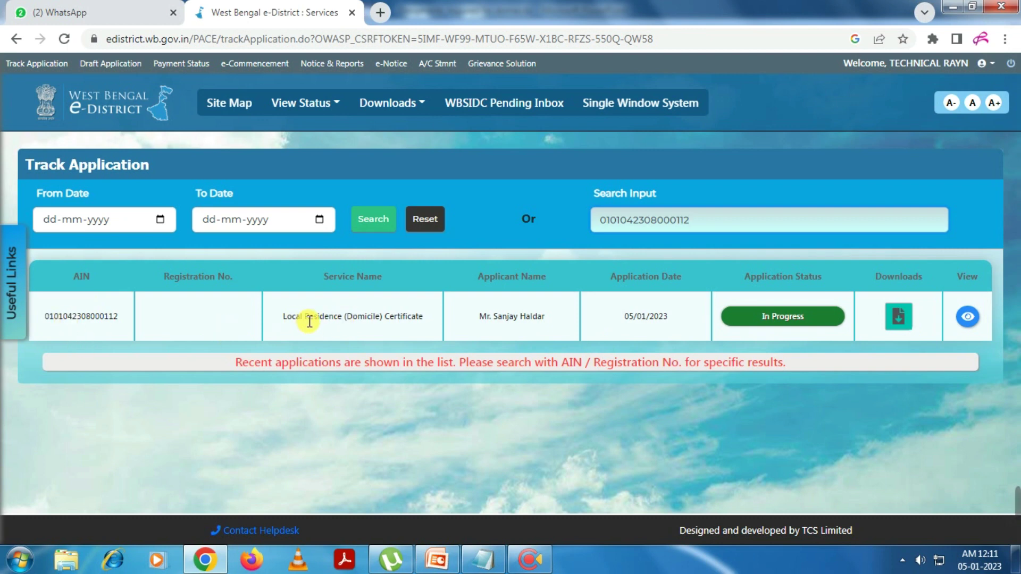
# Check the Local Residence (Domicile) Certificate result row and view its full details
pyautogui.moveTo(282, 317); pyautogui.dragTo(543, 319)
pyautogui.click(467, 317)
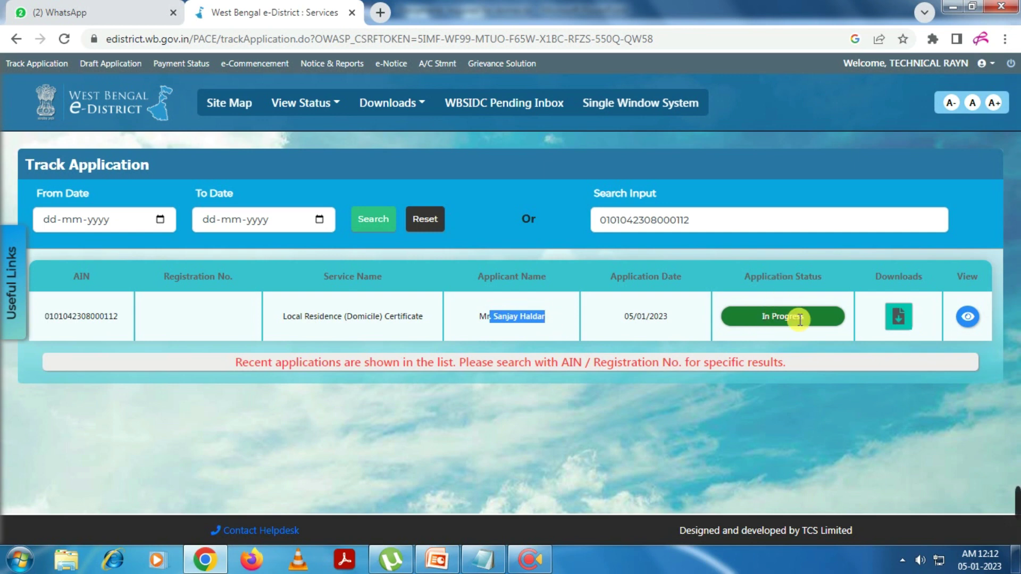
pyautogui.click(967, 318)
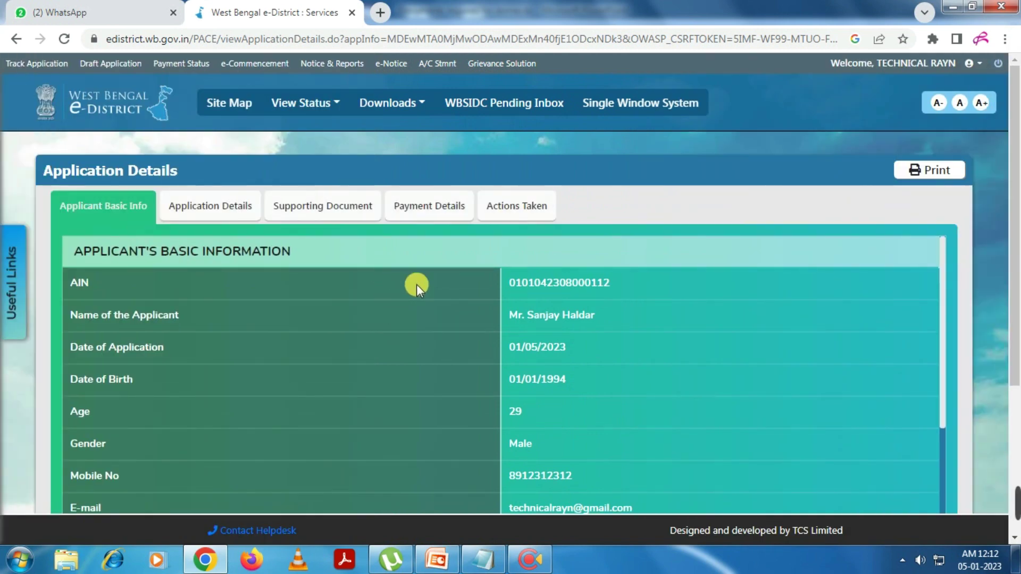
# Check the Actions Taken history, pending with the BDO since 05/01/2023, then return to tracking
pyautogui.click(206, 205)
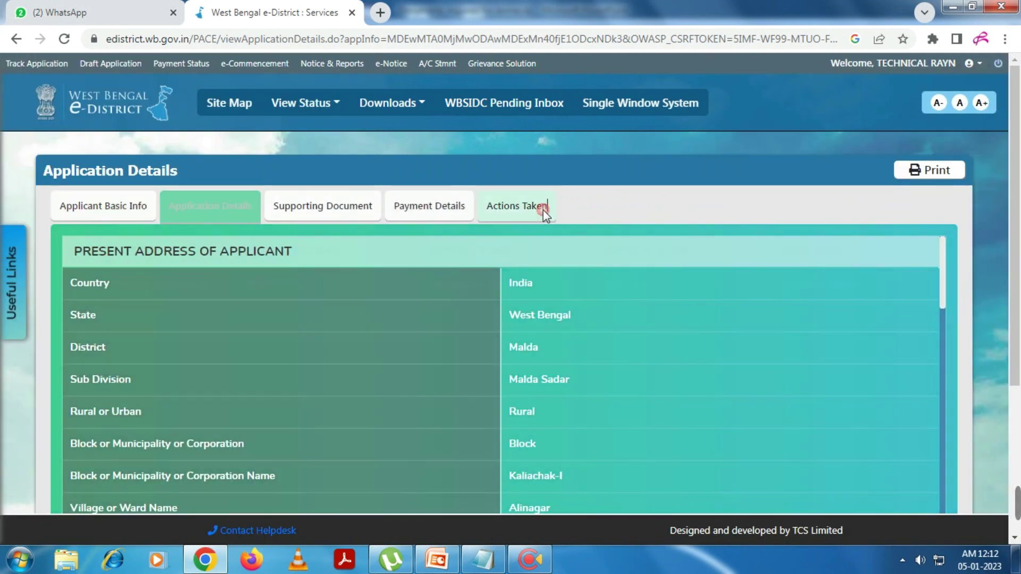
pyautogui.click(543, 209)
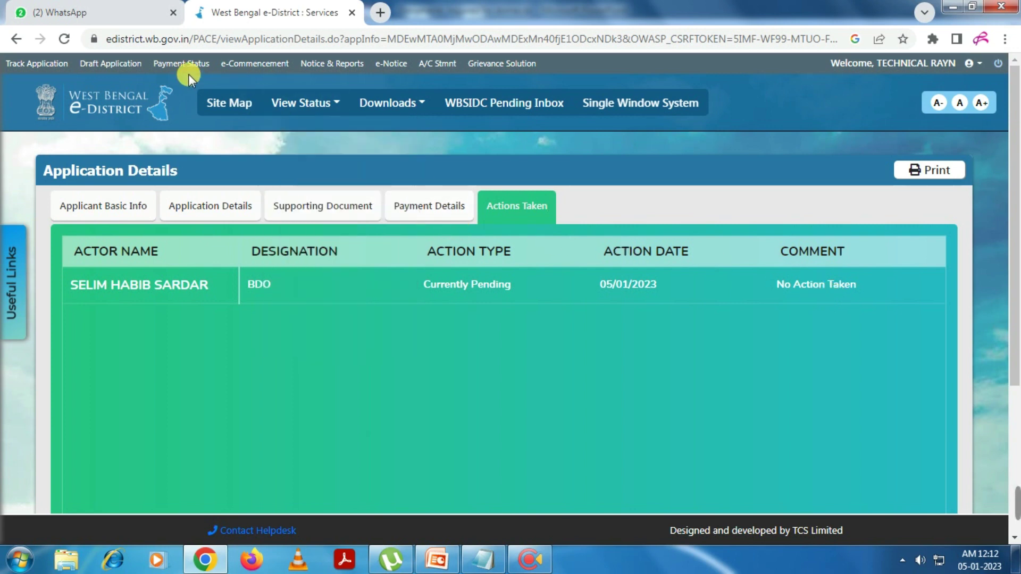
pyautogui.click(25, 64)
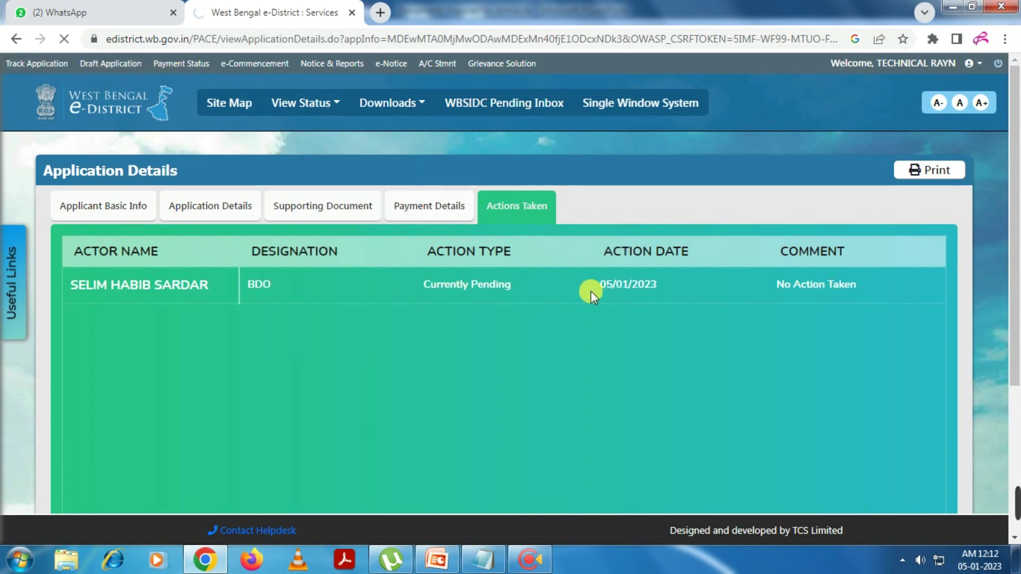